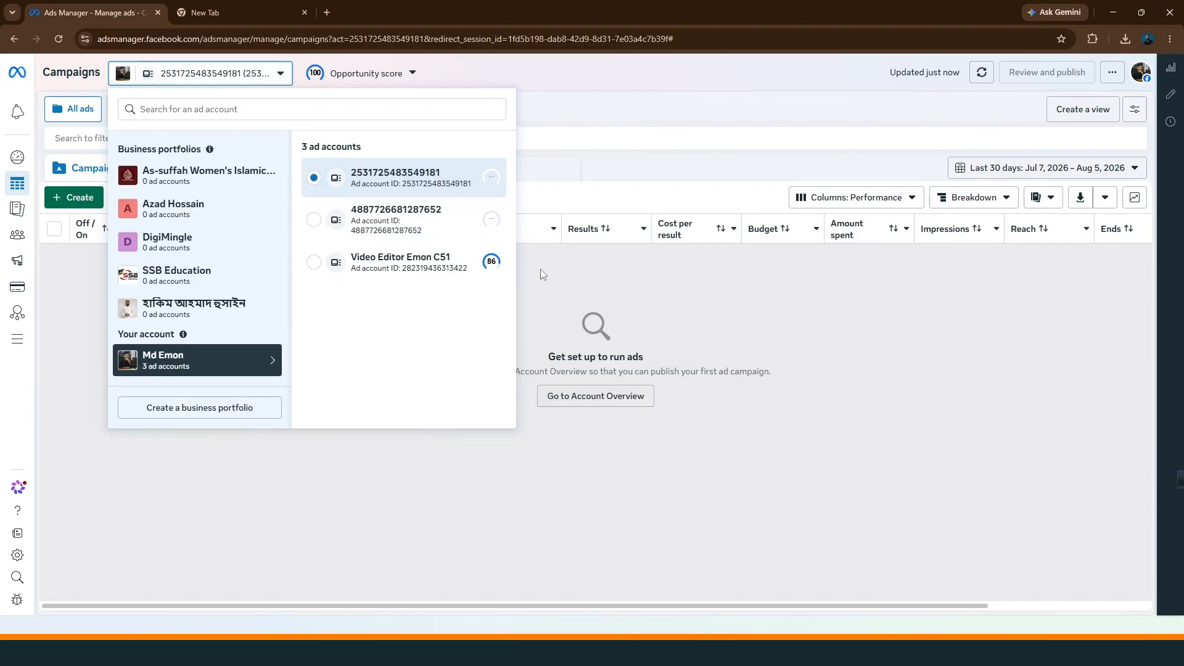
Create a new auction campaign with the Engagement objective and the manual engagement campaign setup
left_click(607, 297)
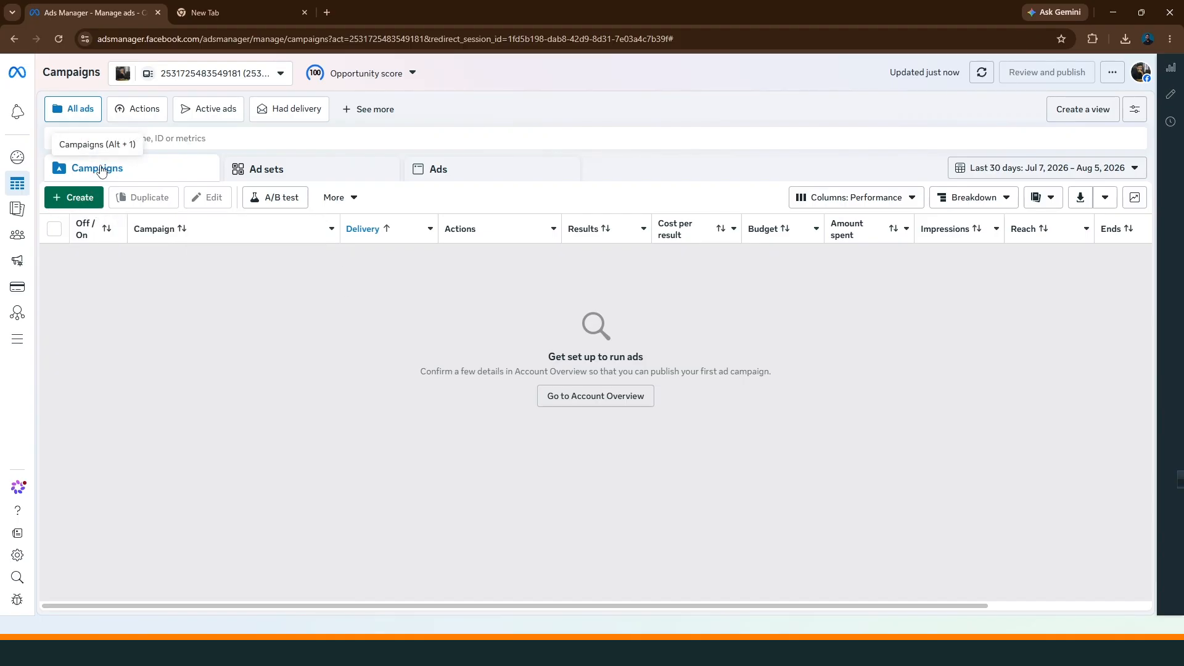
left_click(69, 197)
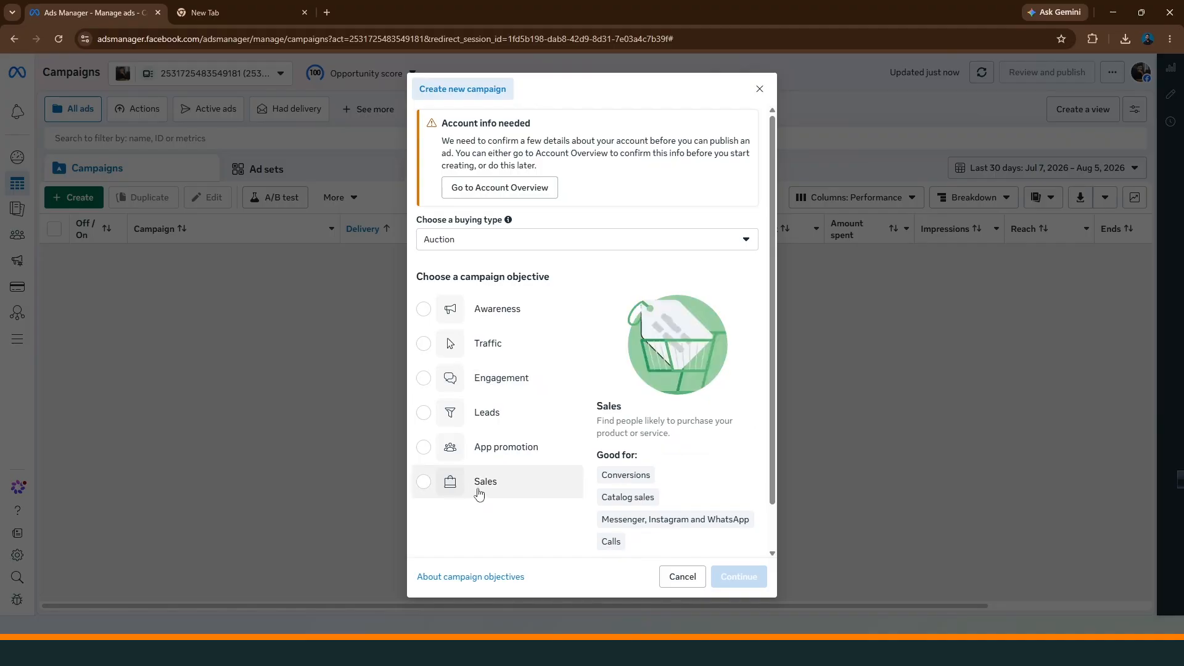
left_click(429, 382)
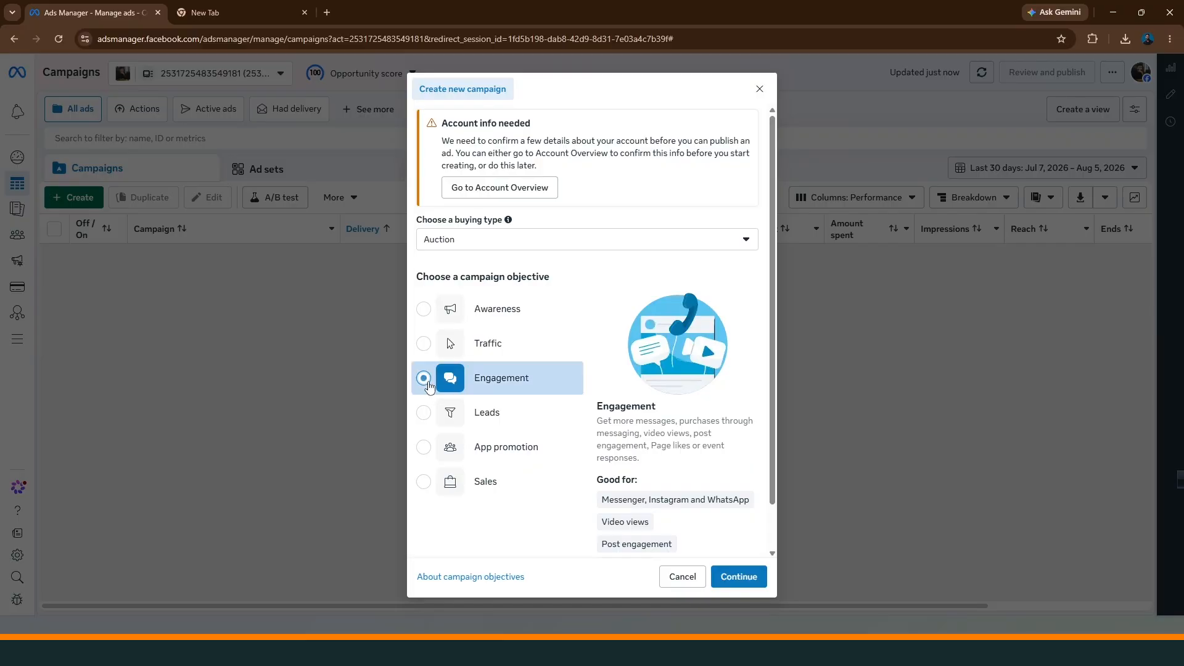
left_click(744, 580)
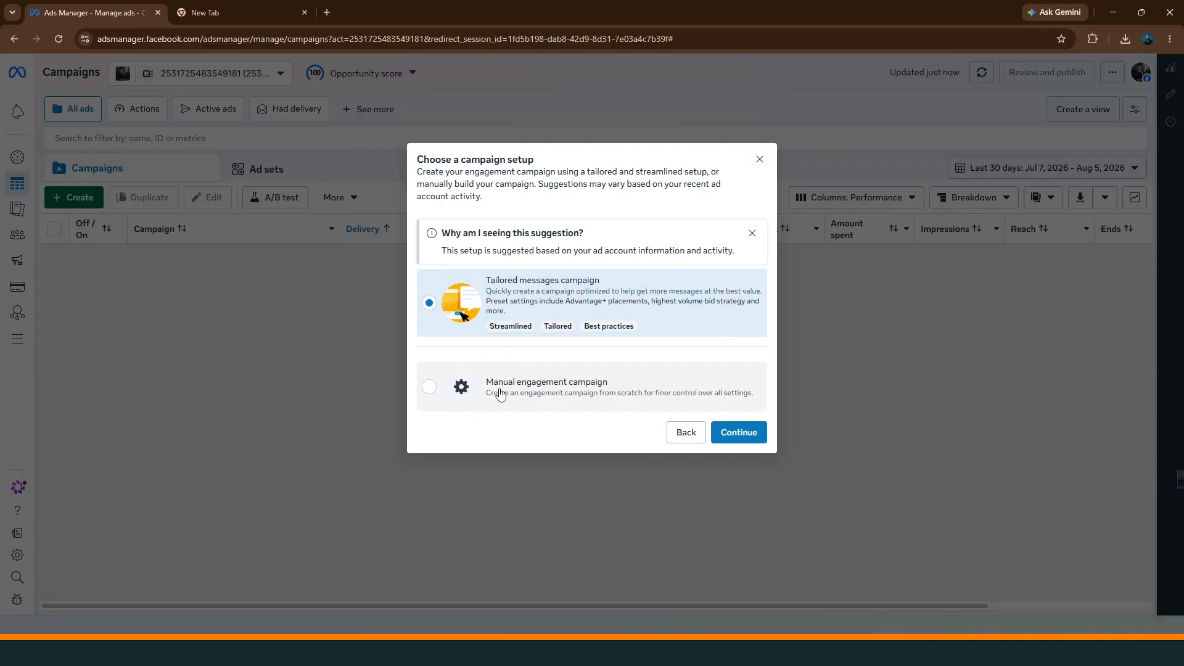
left_click(431, 388)
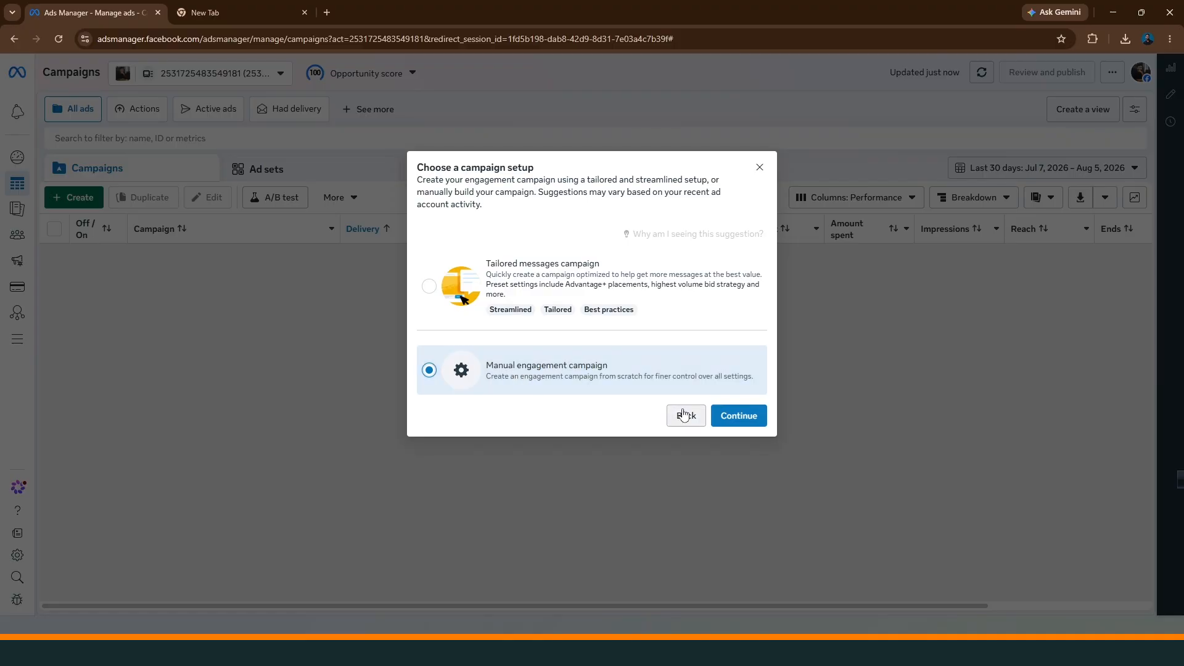
left_click(735, 416)
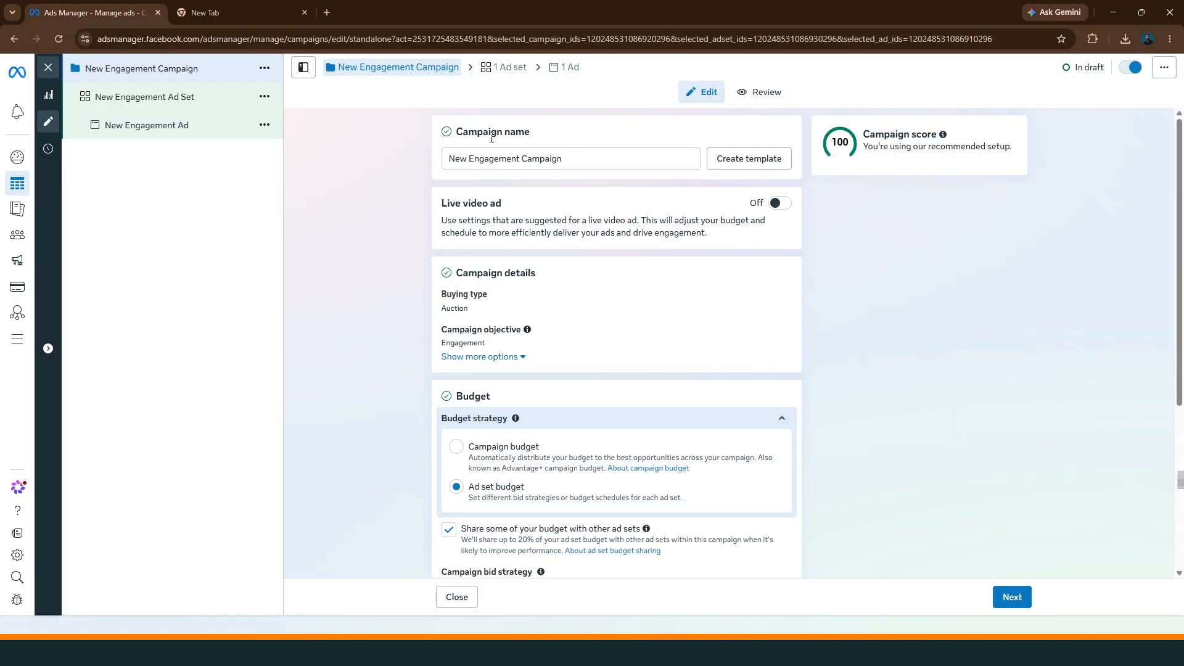
Rename the campaign as "Dubai 5 dollar Daily"
left_click_drag(565, 155, 433, 158)
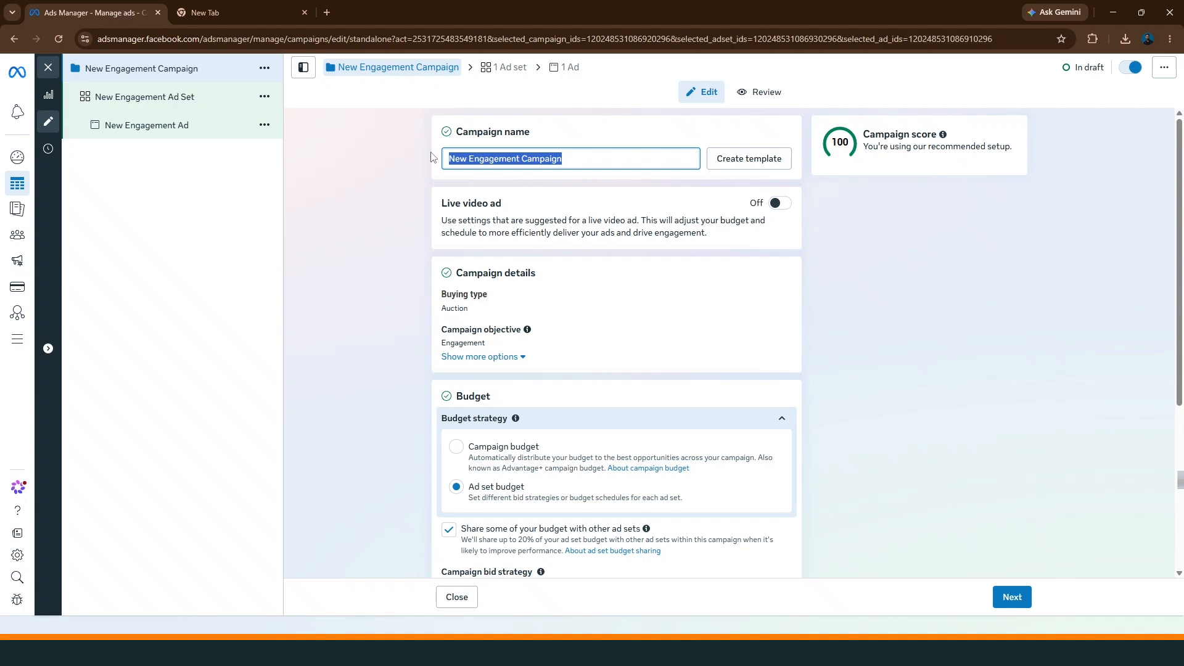
type("D")
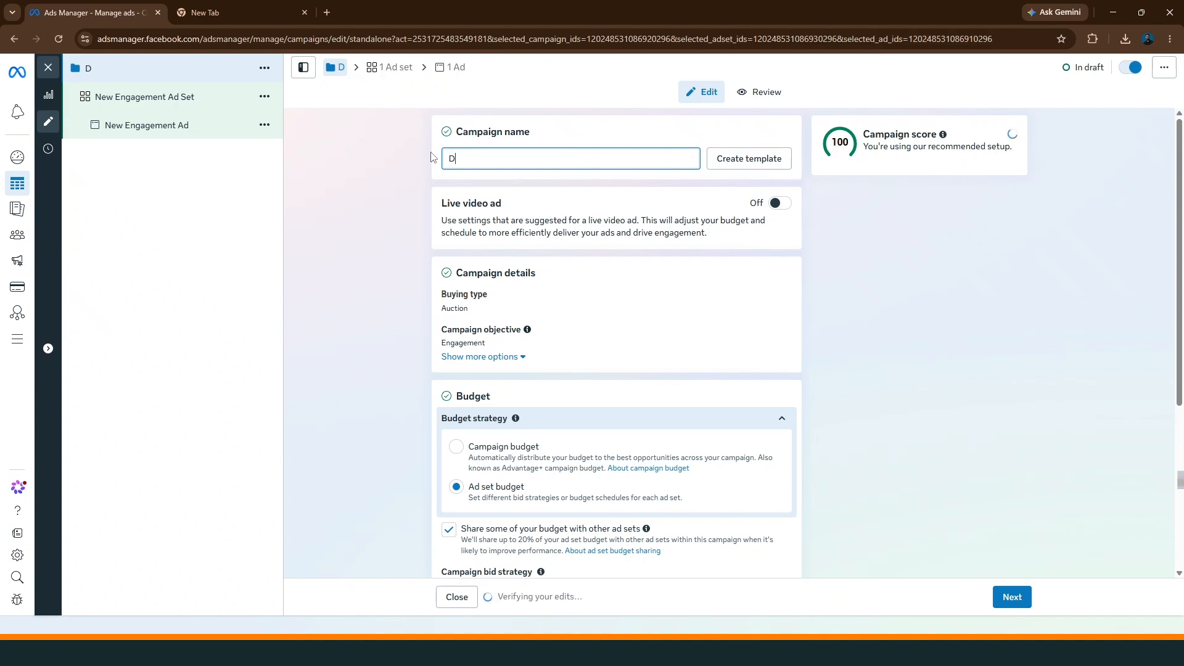
type("ubai 5")
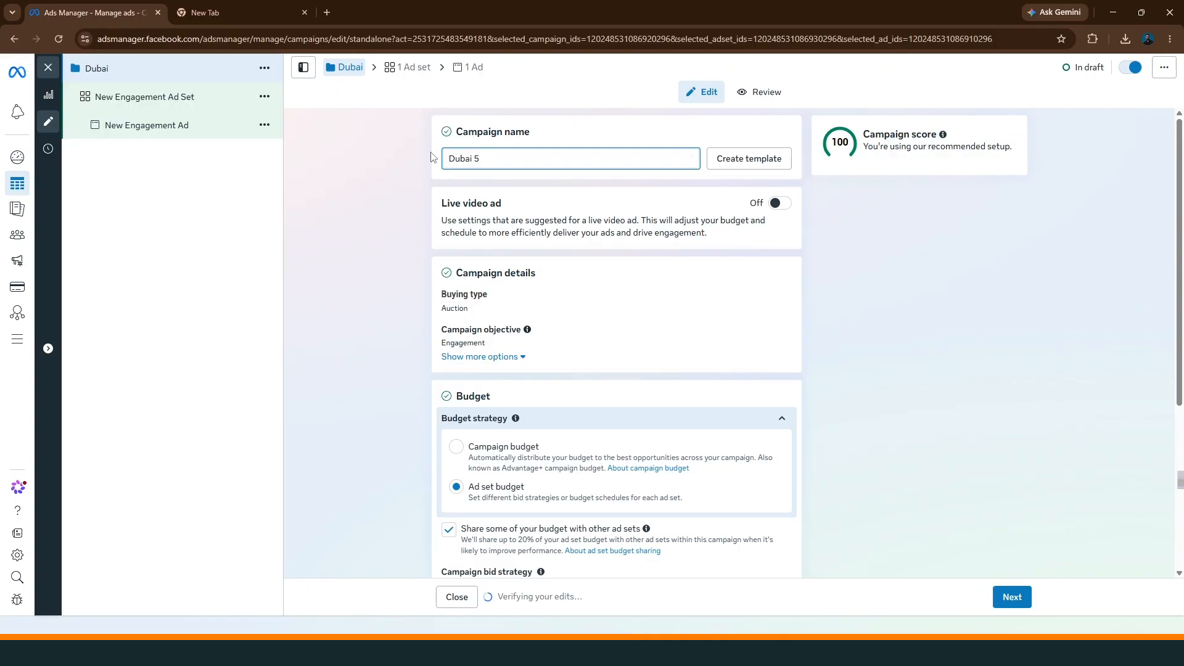
type(" dollar")
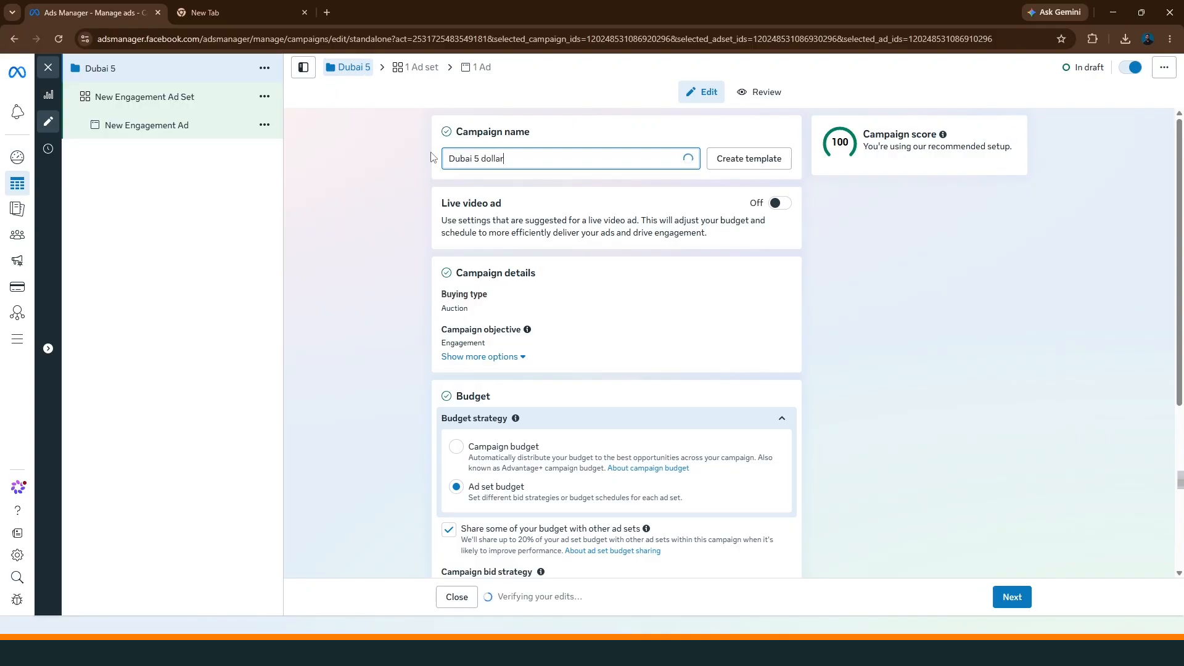
type(" Daily")
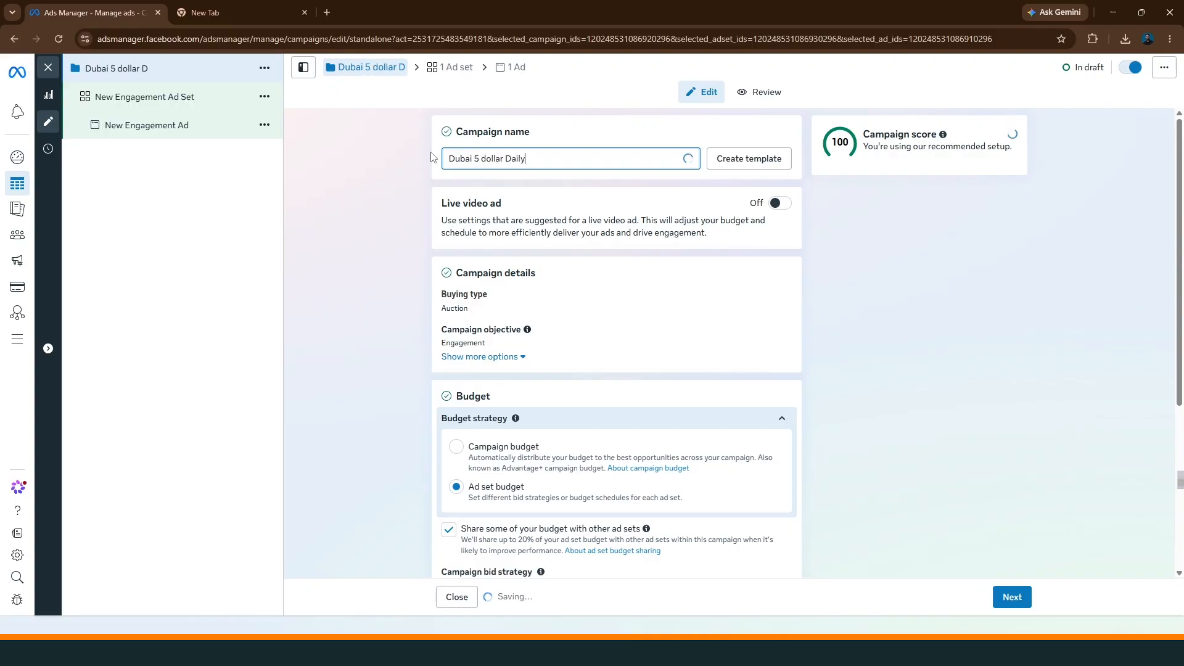
left_click(378, 192)
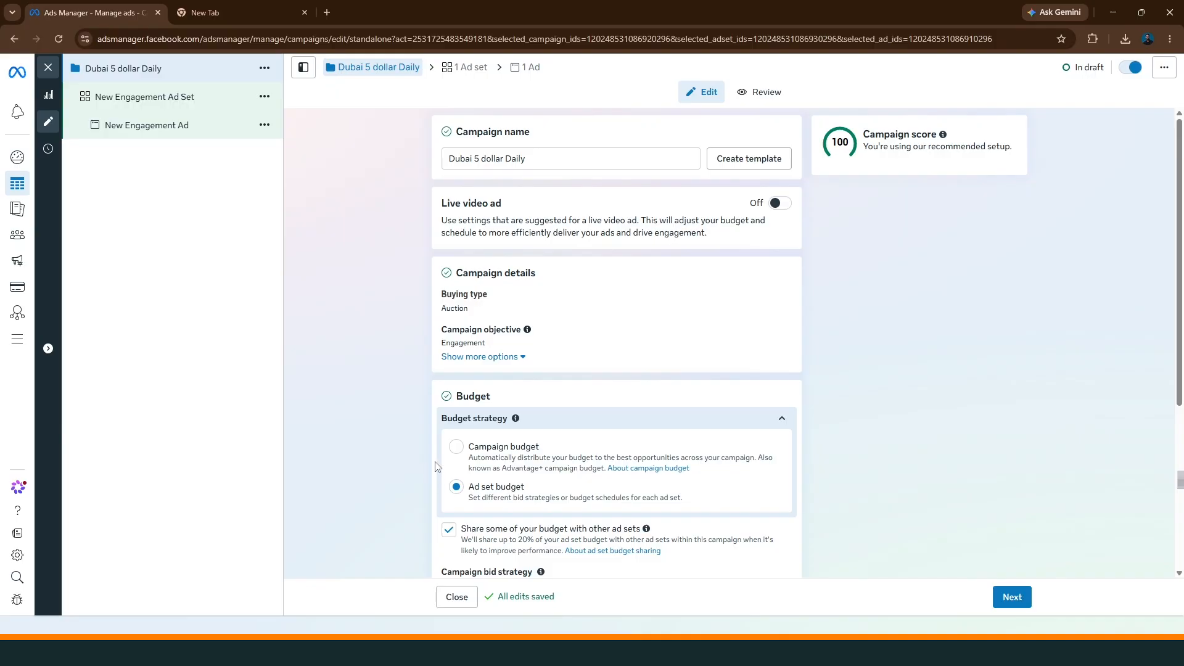
Review the campaign's budget strategy, A/B test setting and available special ad categories
scroll(421, 480, "down", 2)
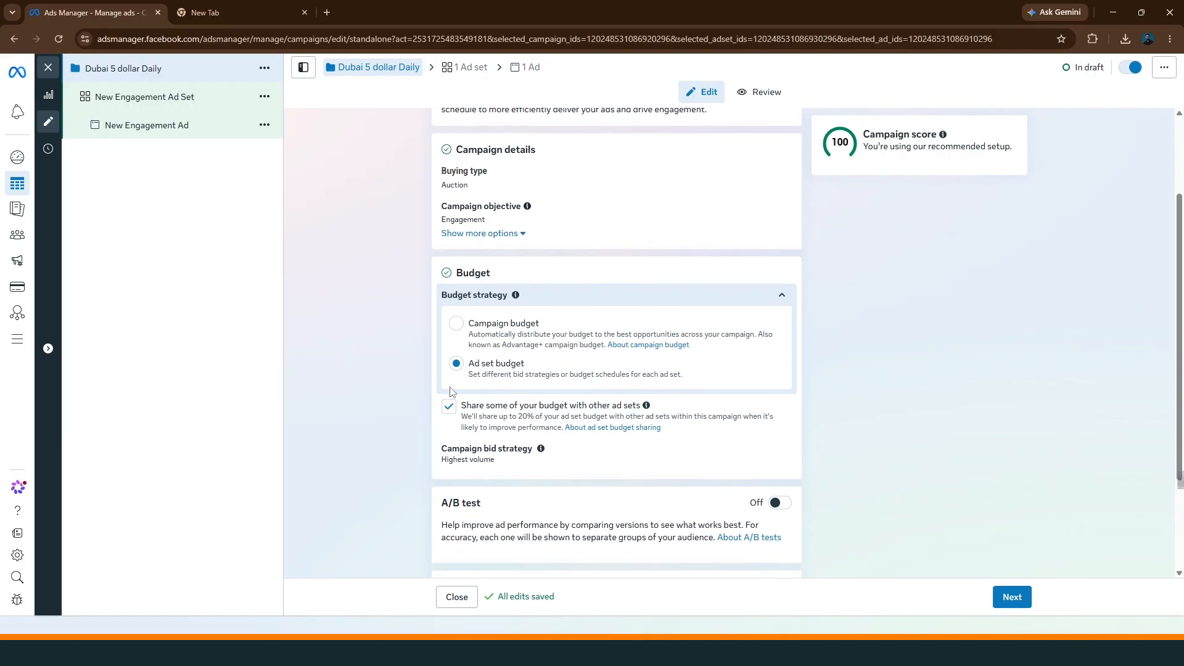
scroll(434, 419, "down", 2)
scroll(567, 383, "up", 4)
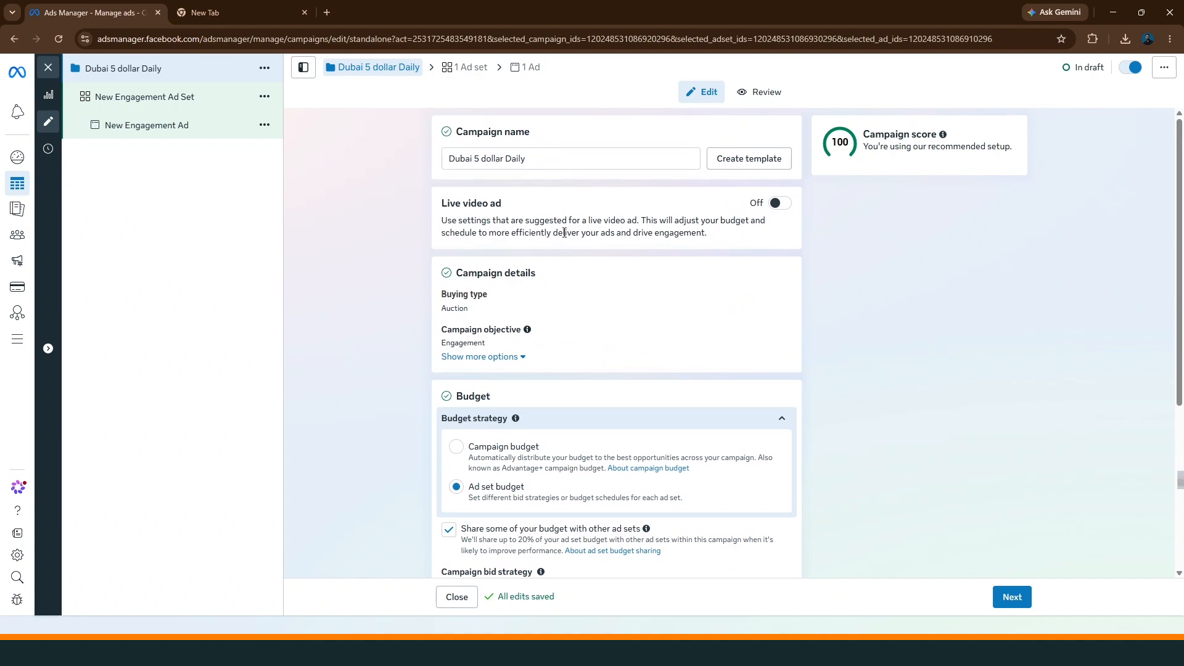
scroll(484, 383, "down", 4)
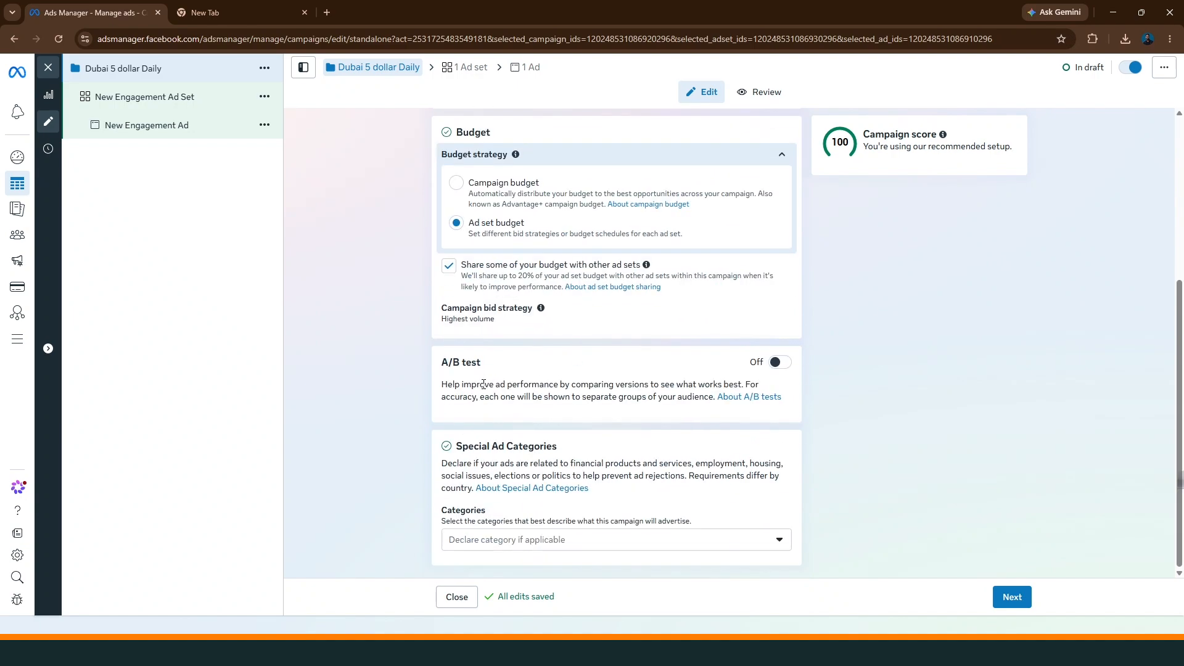
left_click(584, 549)
left_click(397, 401)
left_click(542, 540)
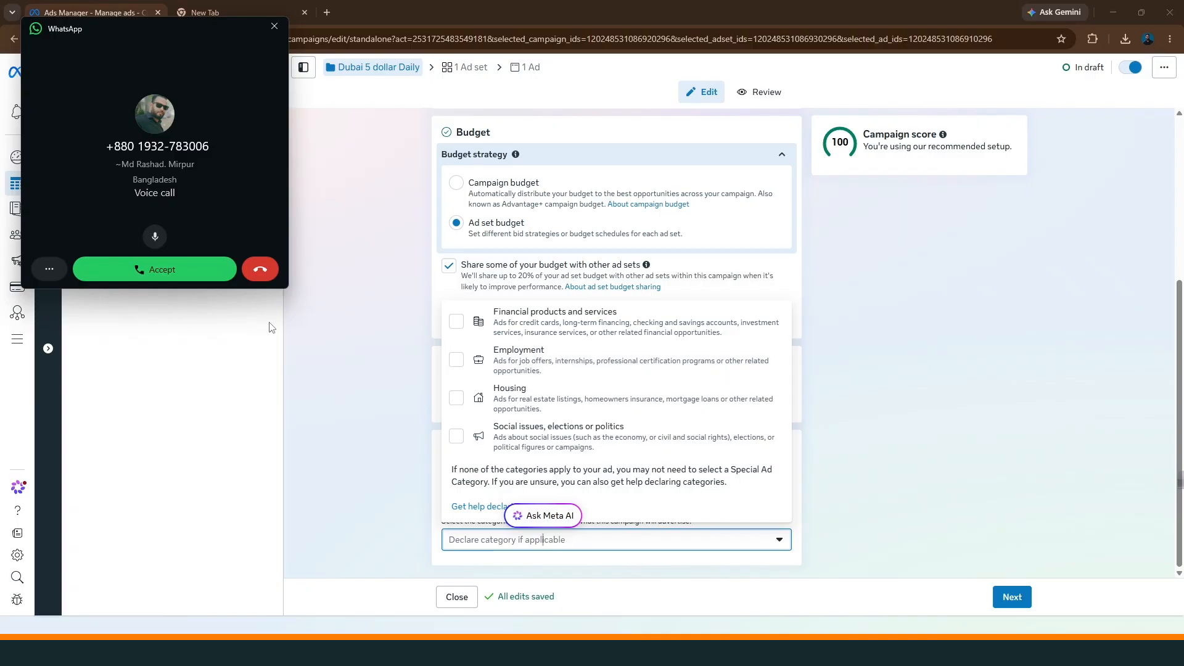
left_click(396, 380)
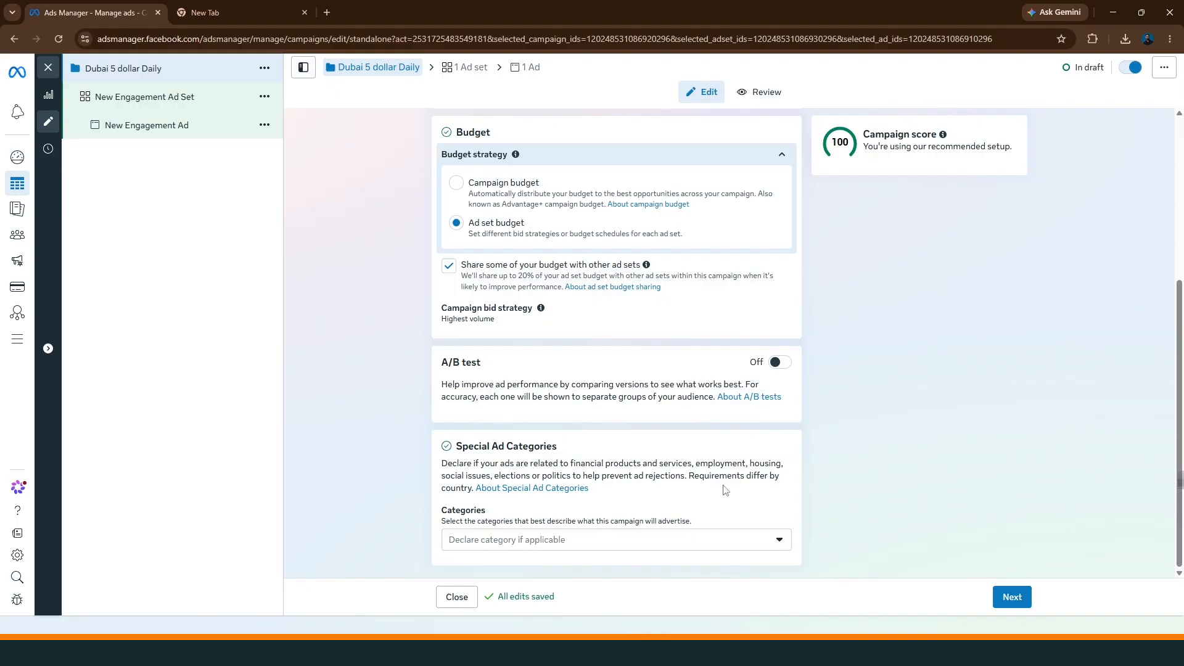
Continue to the ad set and rename it as "Video 5 dollar"
left_click(1016, 605)
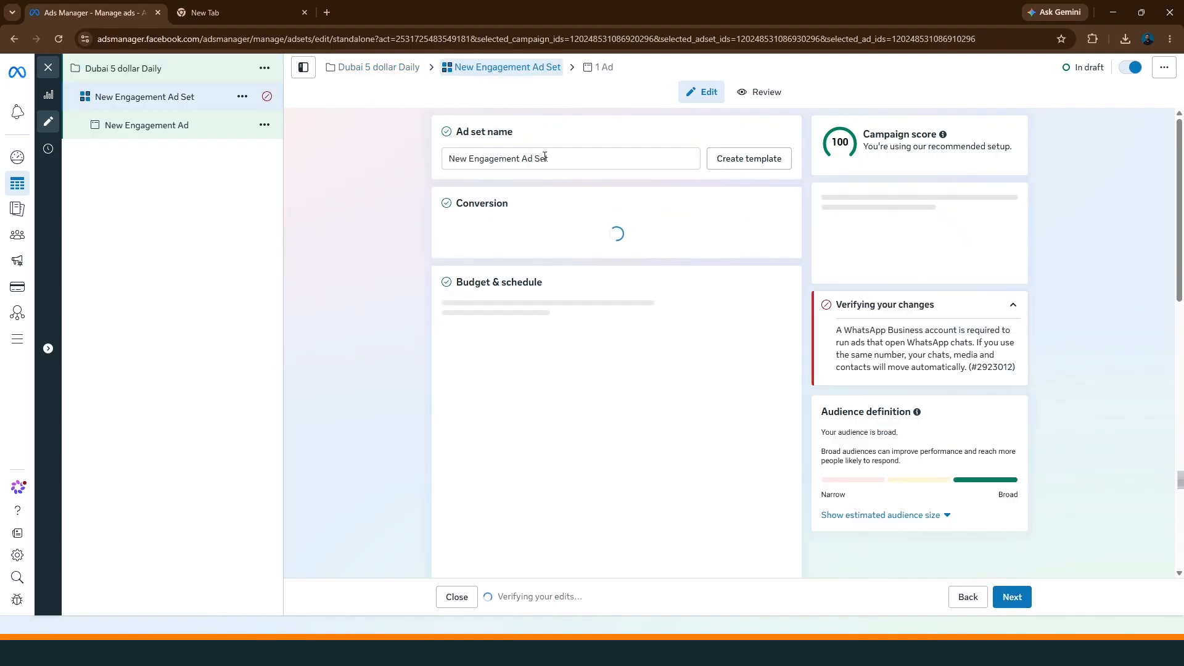
left_click_drag(544, 157, 426, 151)
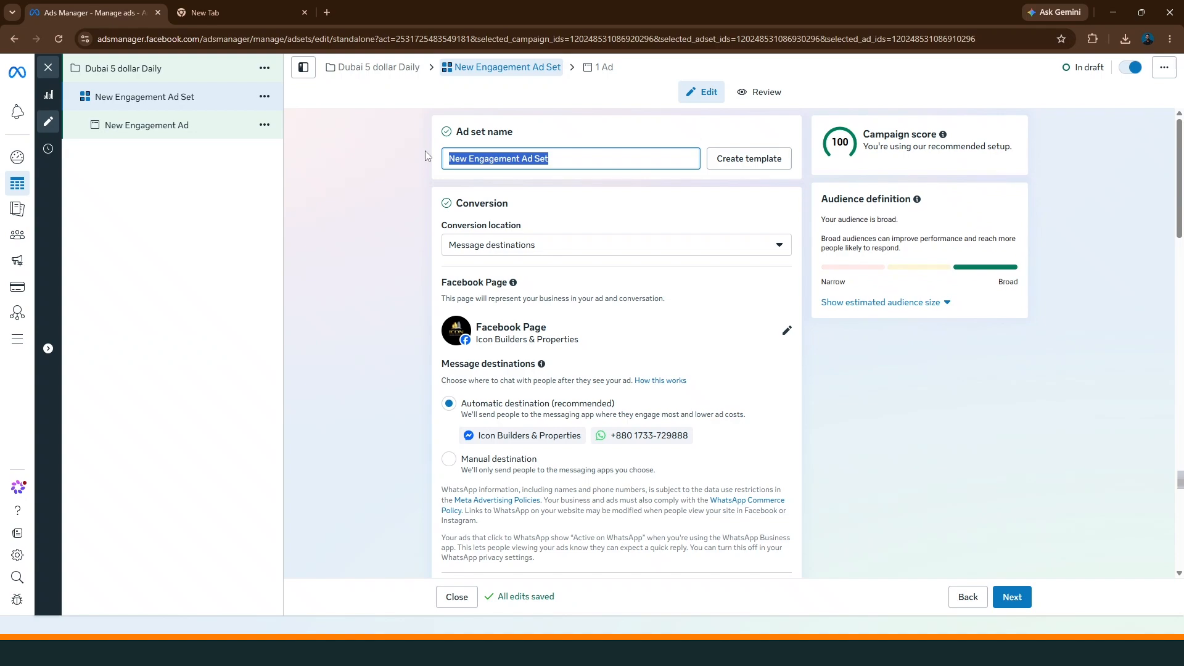
type("V")
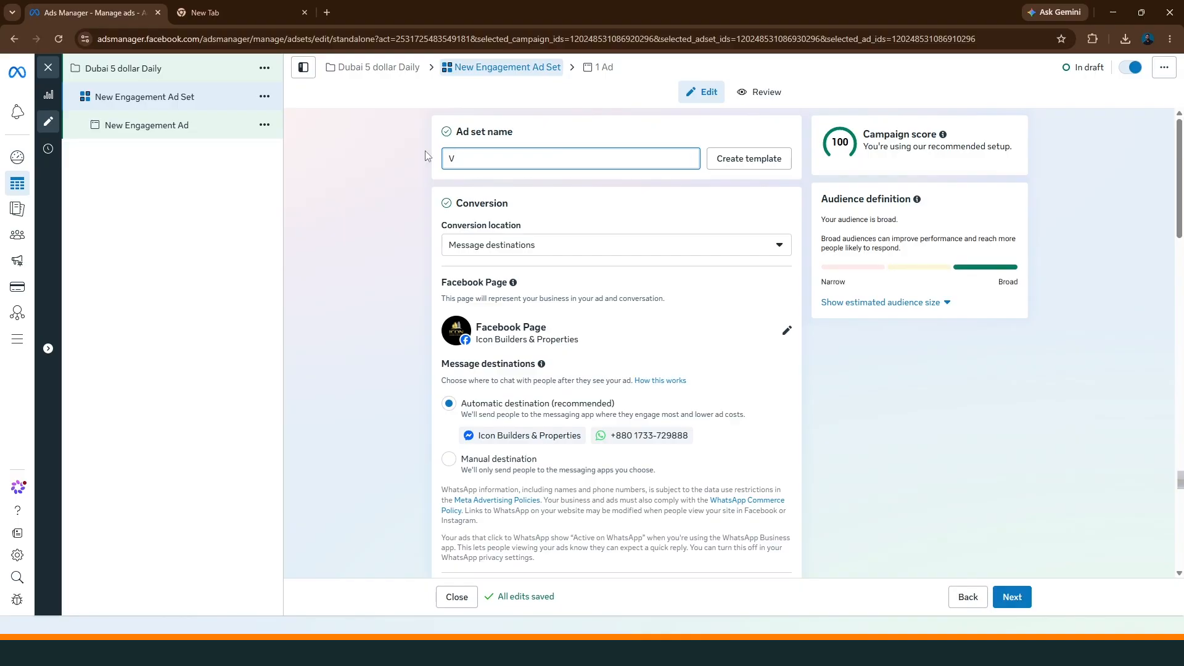
type("ideo")
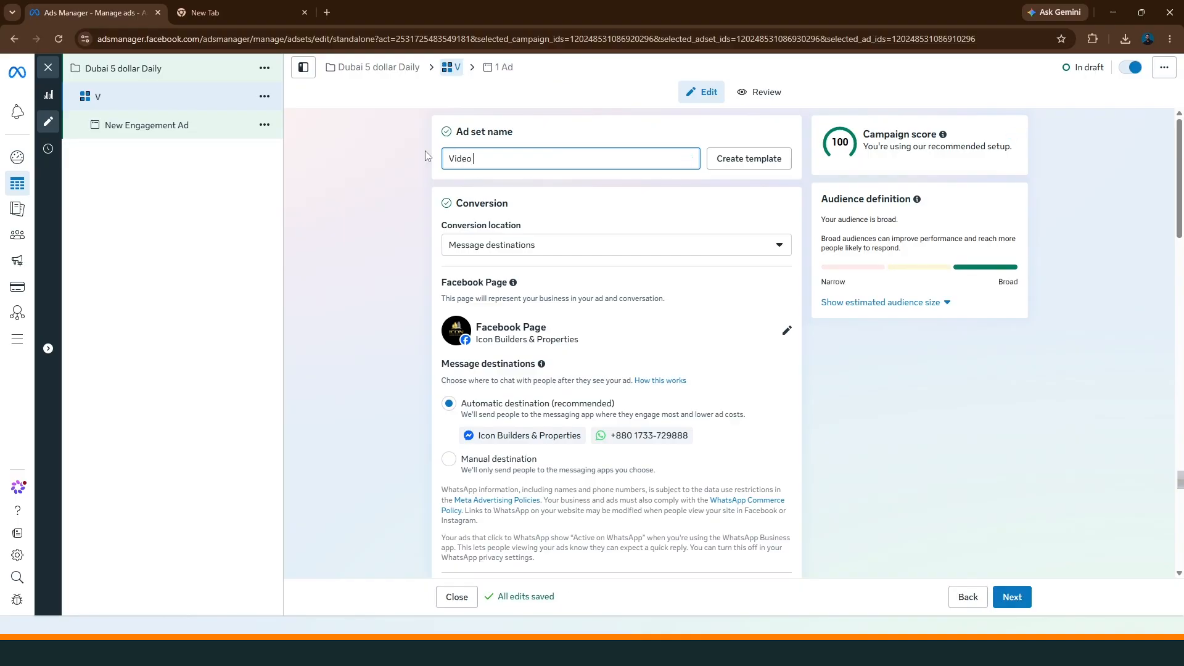
type(" 5 dollar")
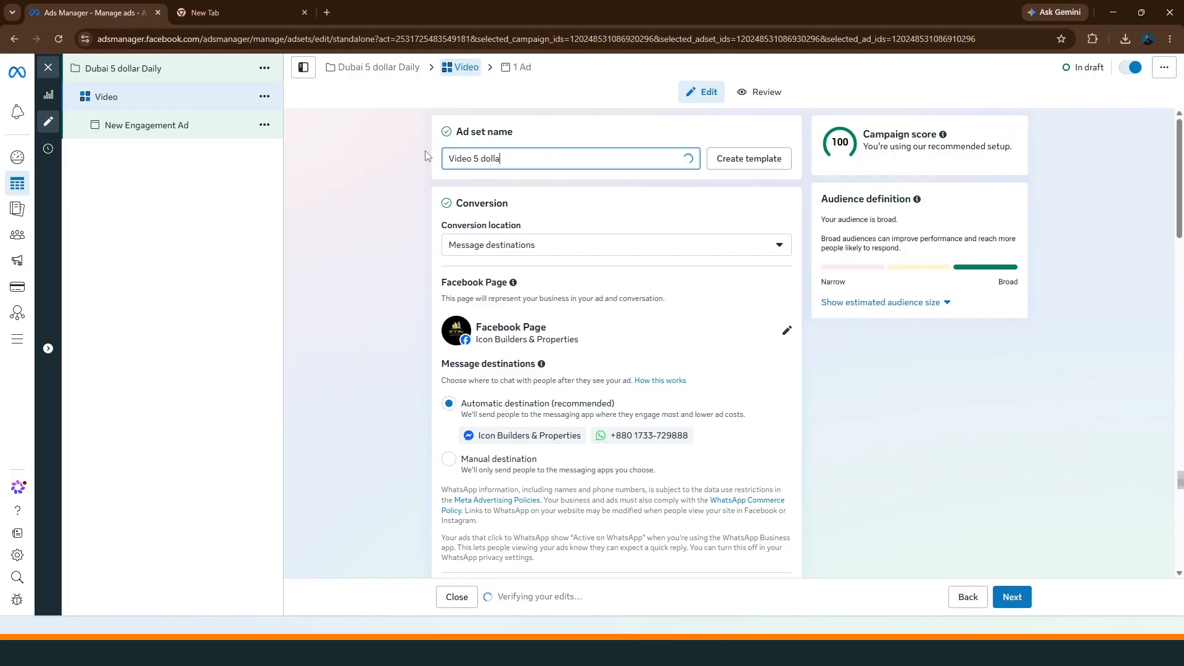
left_click(413, 196)
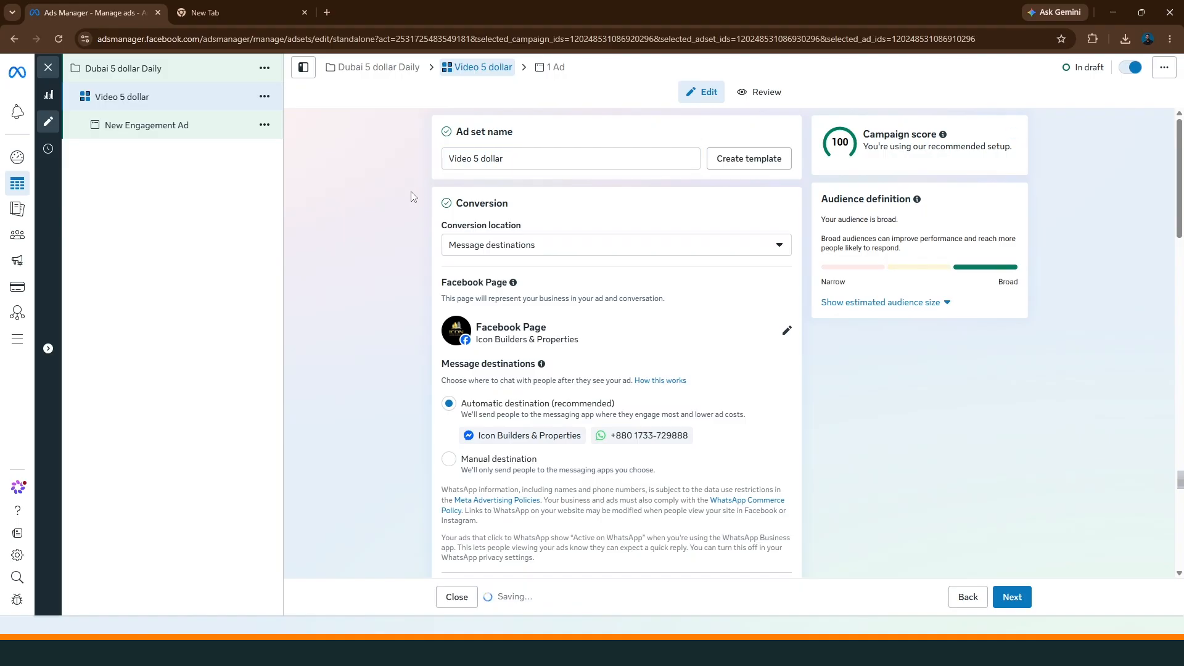
Keep Message destinations as the ad set's conversion location and switch to a manual destination with WhatsApp selected
left_click(555, 255)
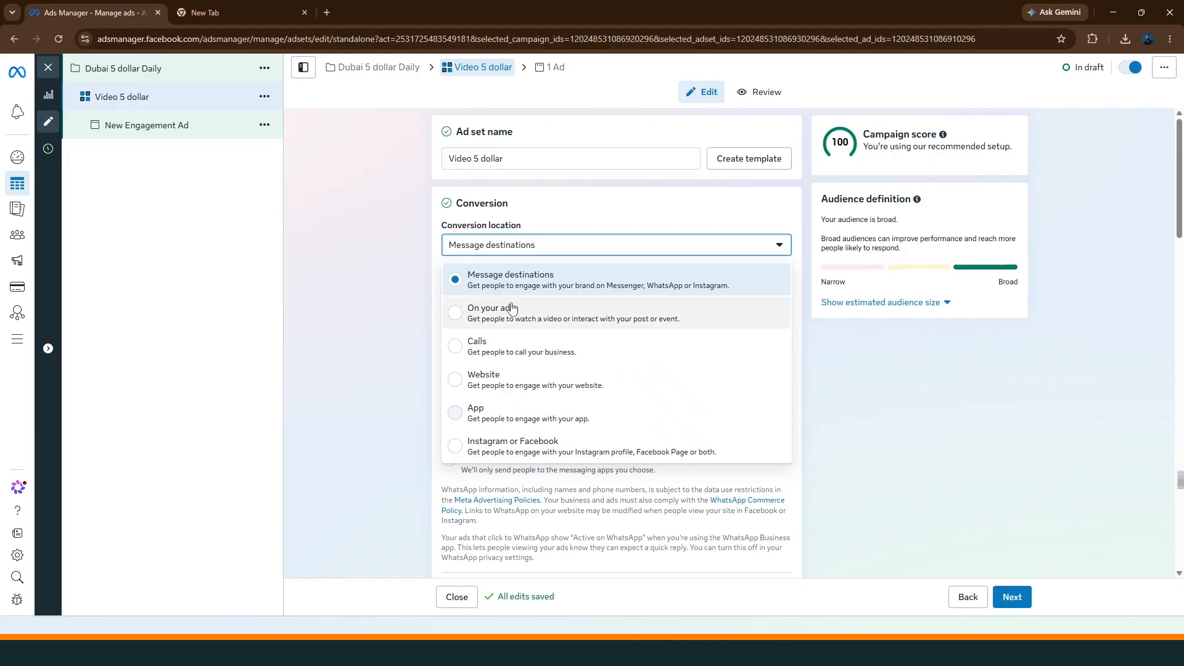
left_click(560, 292)
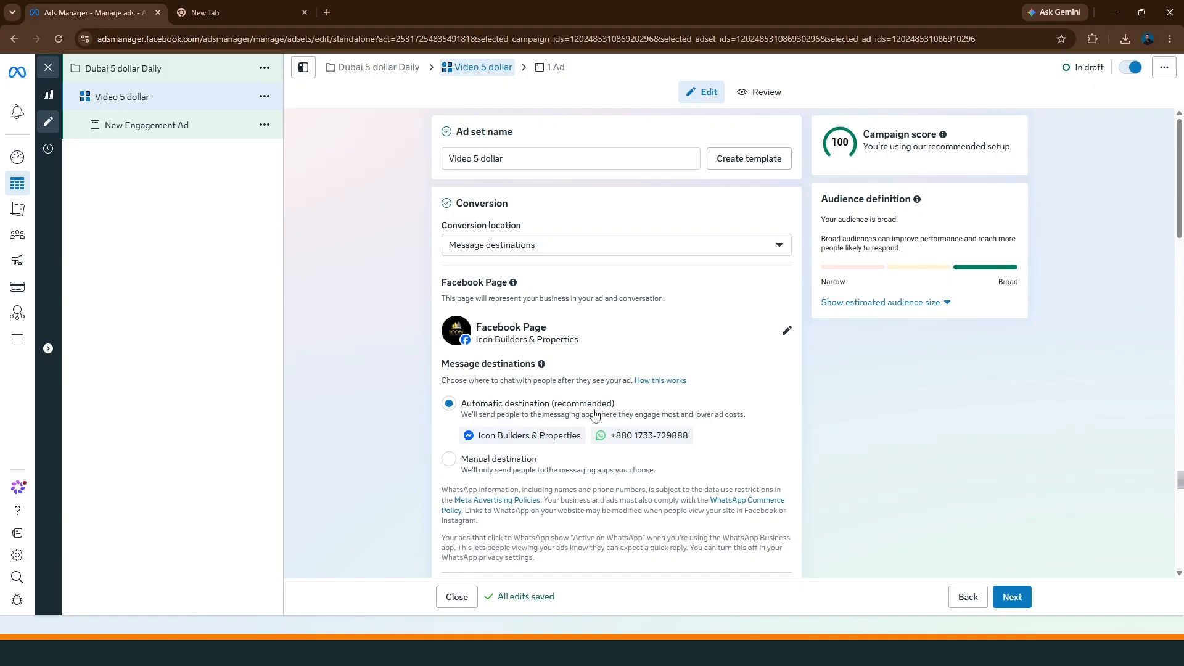
scroll(497, 431, "down", 2)
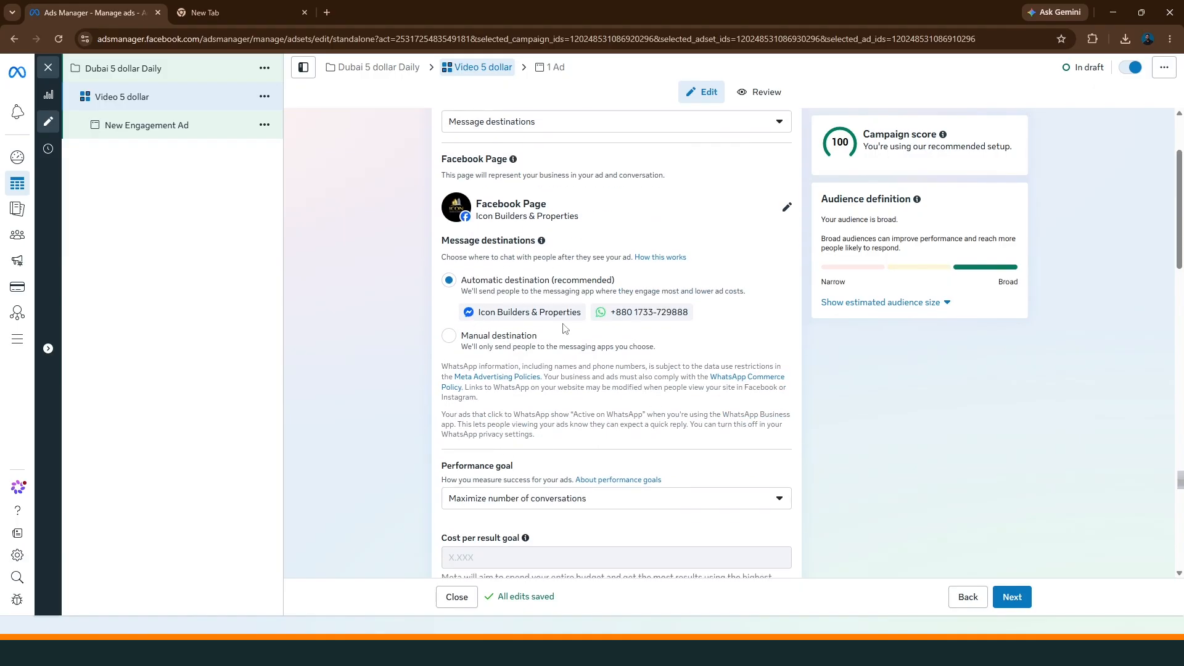
left_click(449, 342)
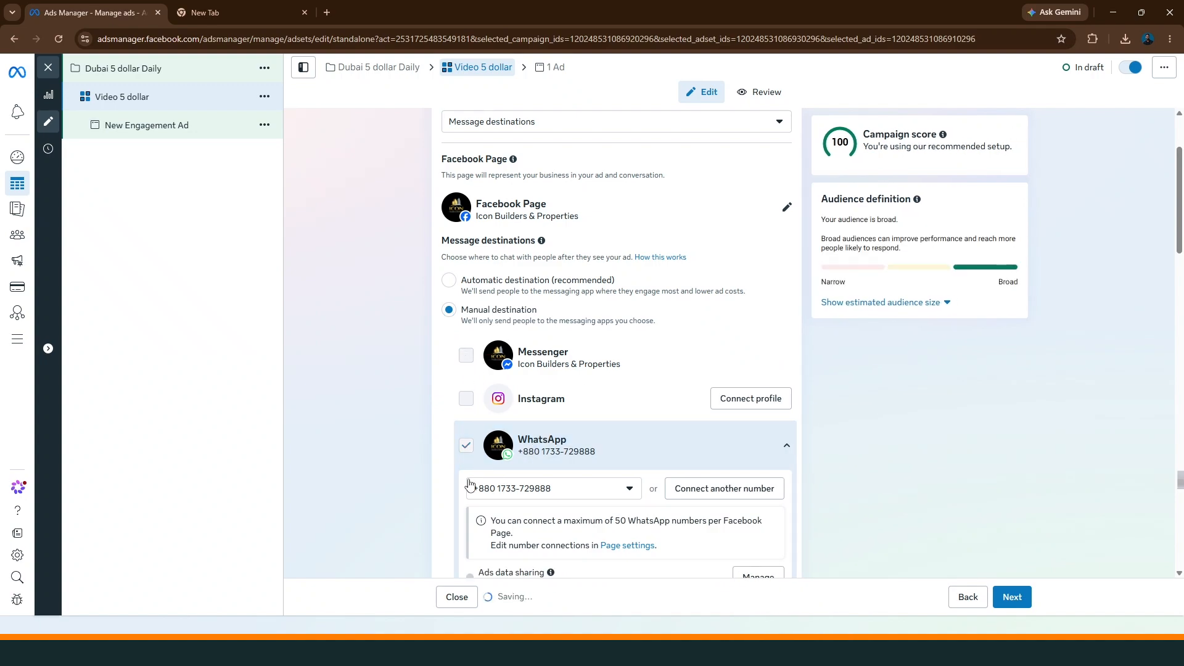
left_click(469, 454)
Add Messenger as a message destination alongside WhatsApp for the ad set
scroll(470, 455, "down", 4)
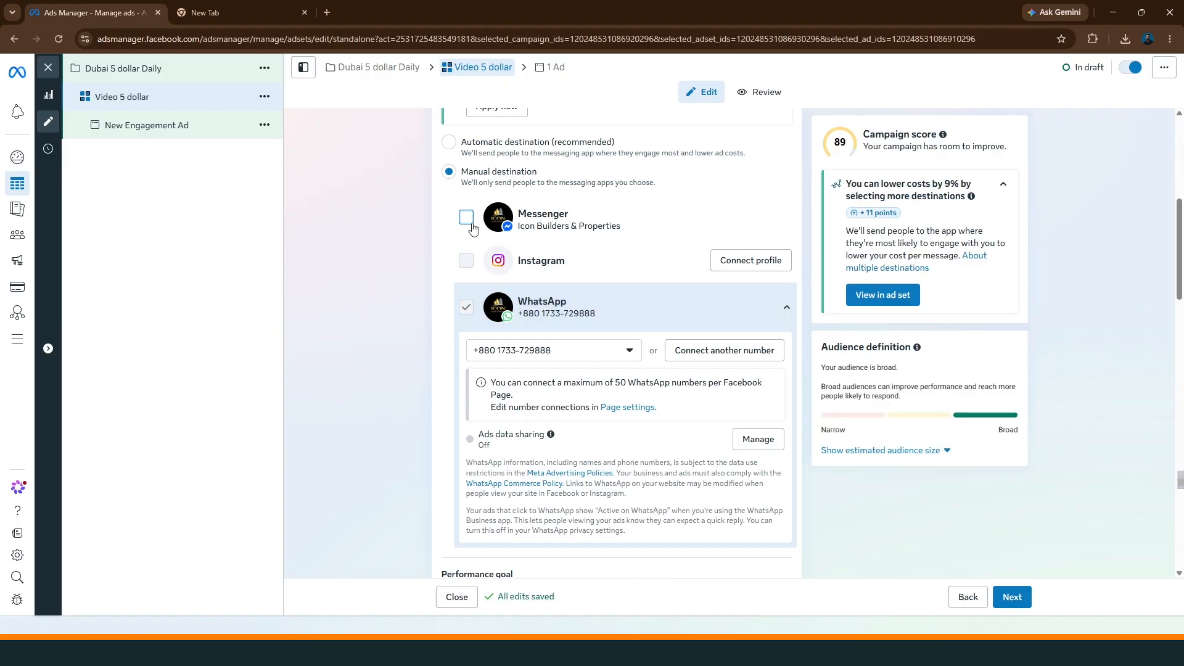
scroll(420, 349, "down", 4)
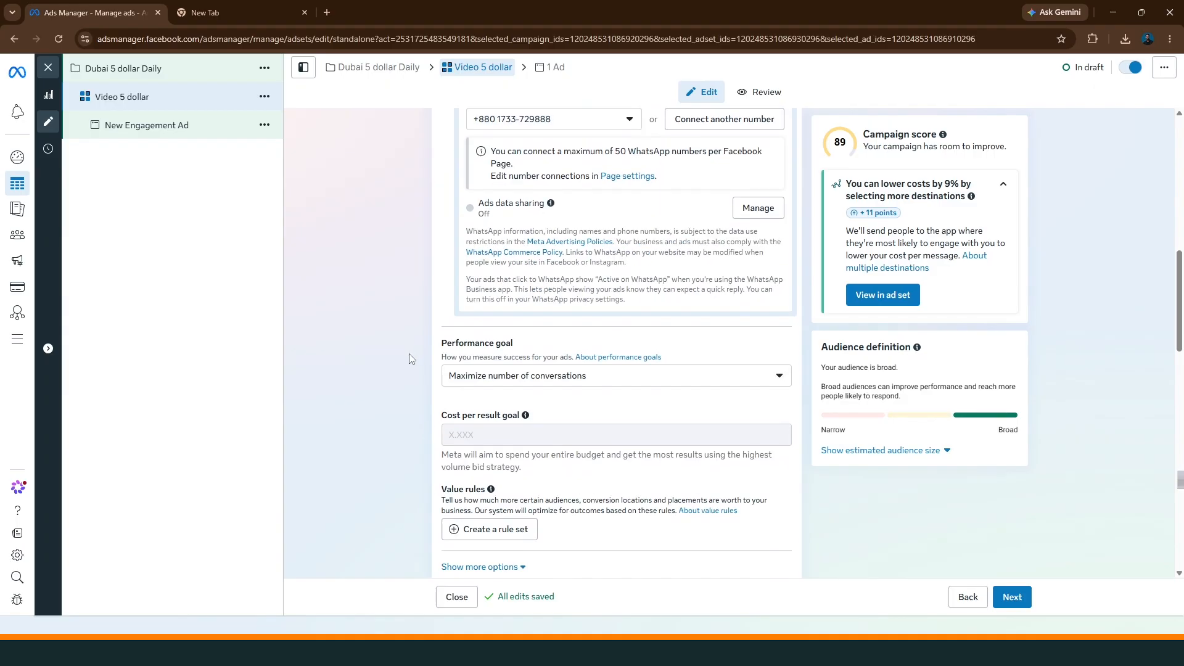
scroll(411, 358, "up", 5)
left_click(467, 340)
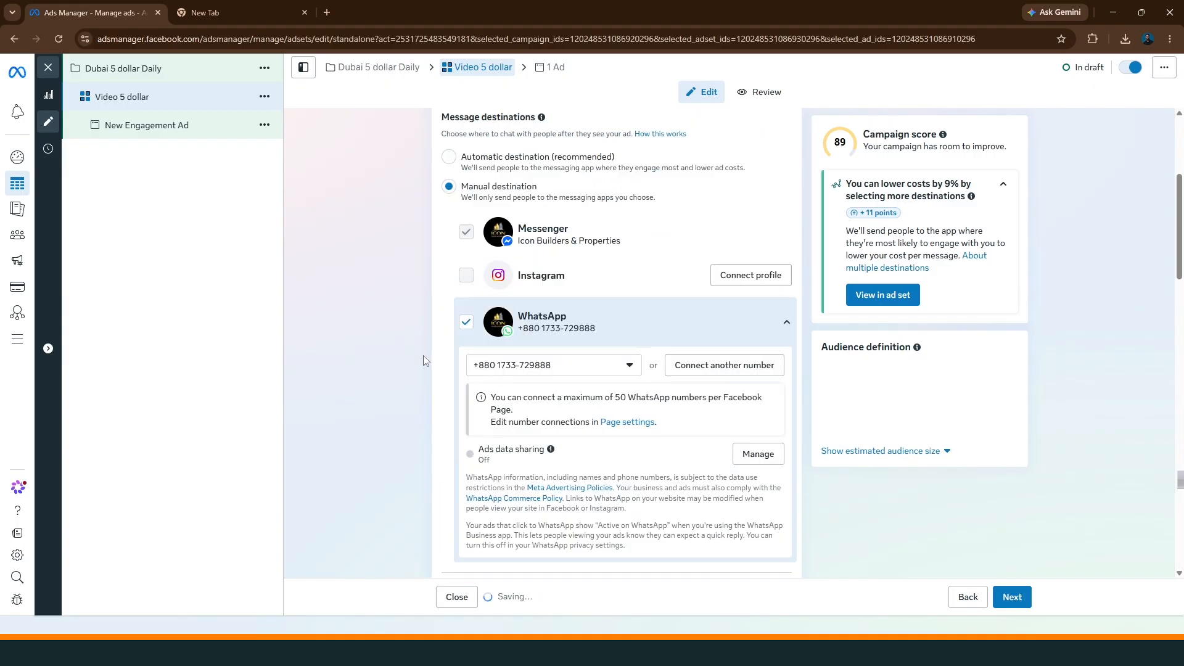
scroll(423, 355, "down", 4)
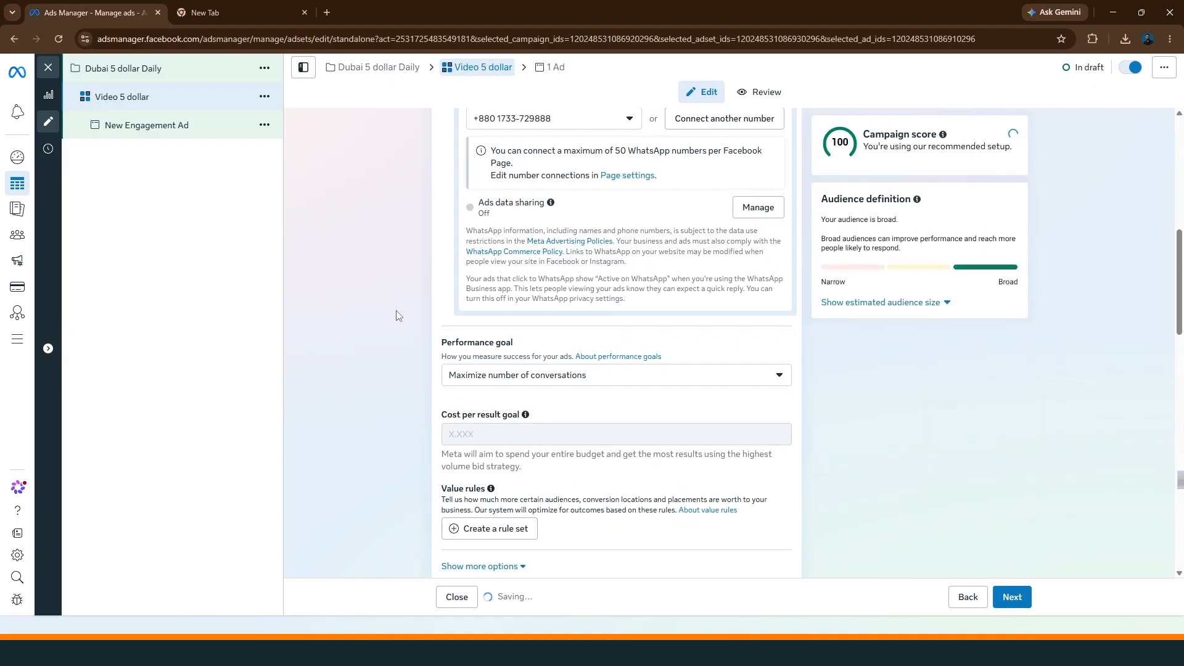
scroll(399, 316, "up", 4)
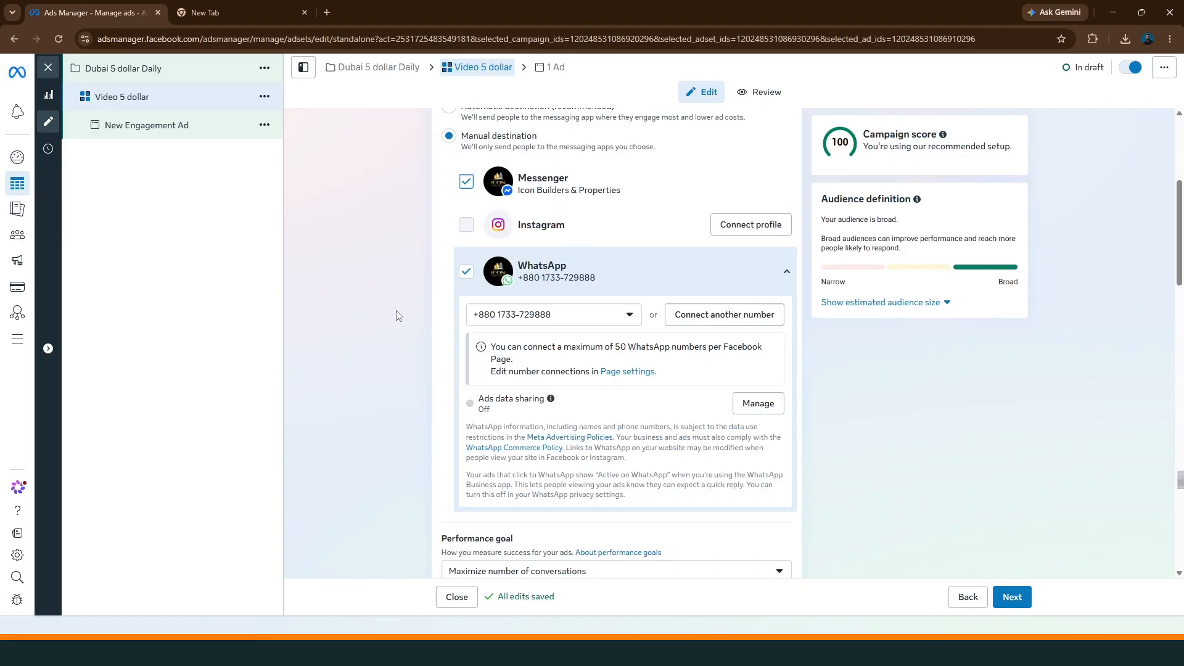
Review the ad set's performance goal options, keeping Maximize number of conversations
scroll(552, 314, "down", 4)
scroll(564, 278, "down", 2)
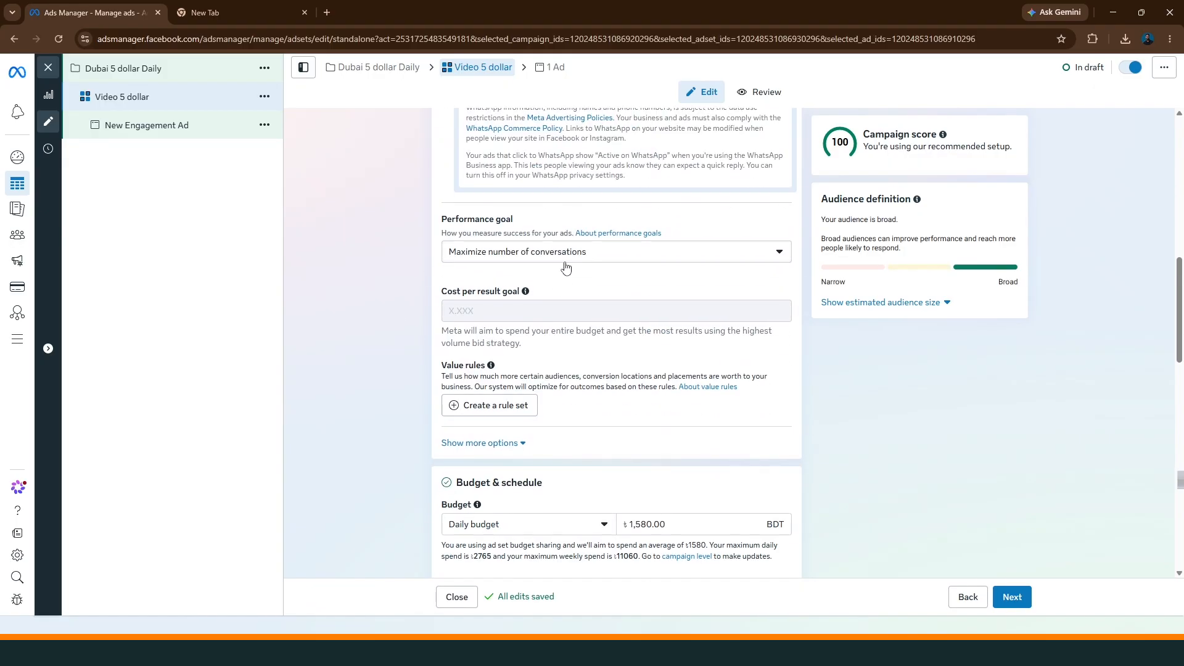
left_click(602, 252)
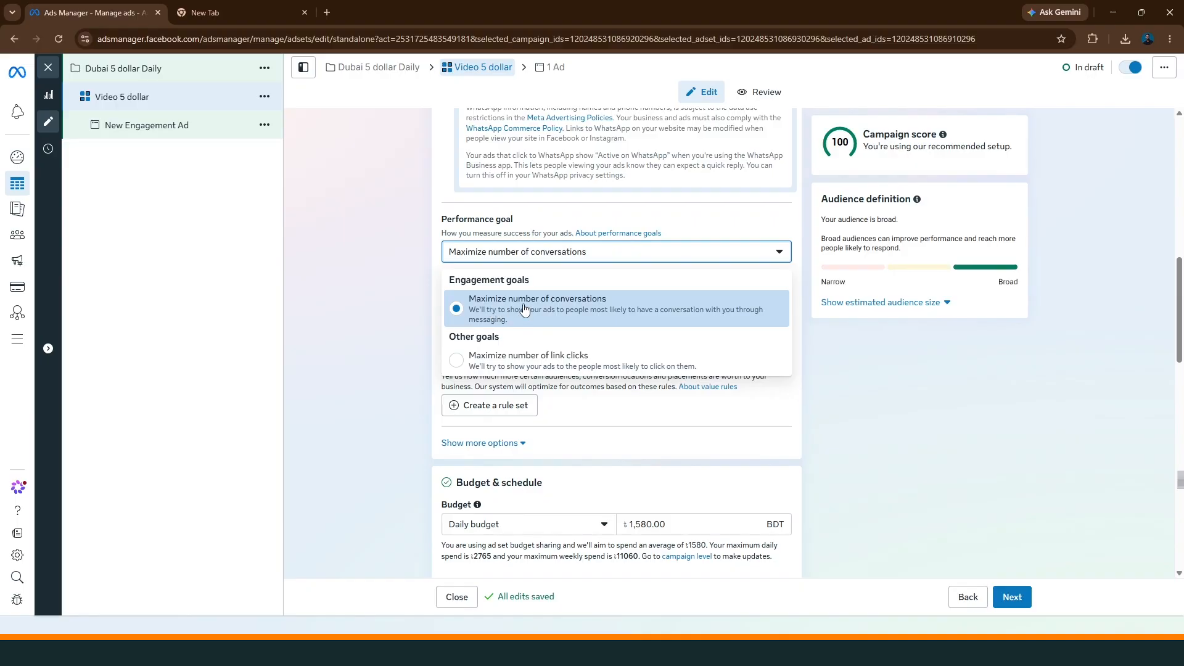
left_click(375, 307)
scroll(432, 347, "down", 2)
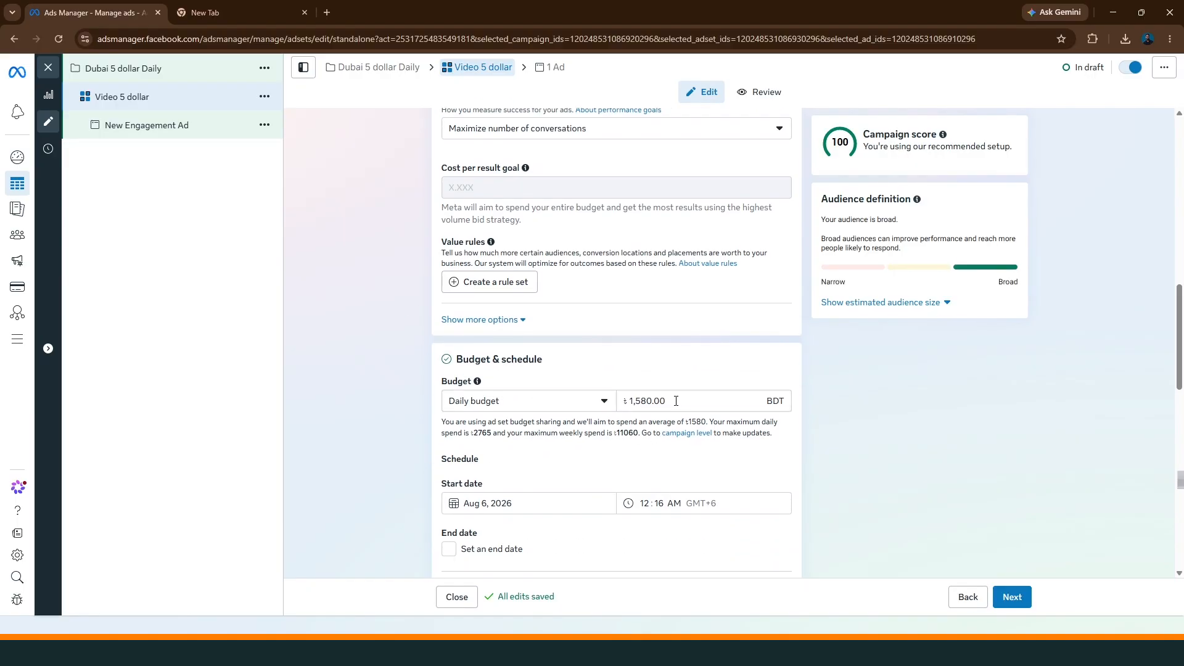
Try setting the ad set's daily budget to 5 BDT
left_click_drag(676, 401, 630, 399)
type("5")
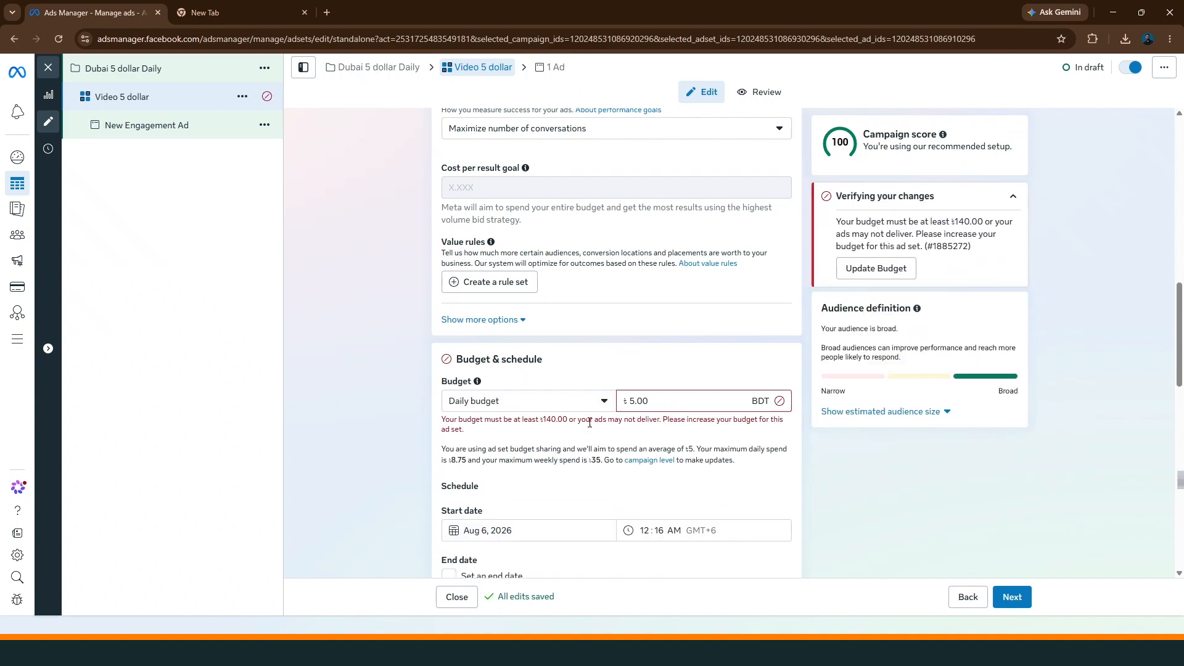
scroll(527, 414, "down", 2)
scroll(622, 329, "up", 6)
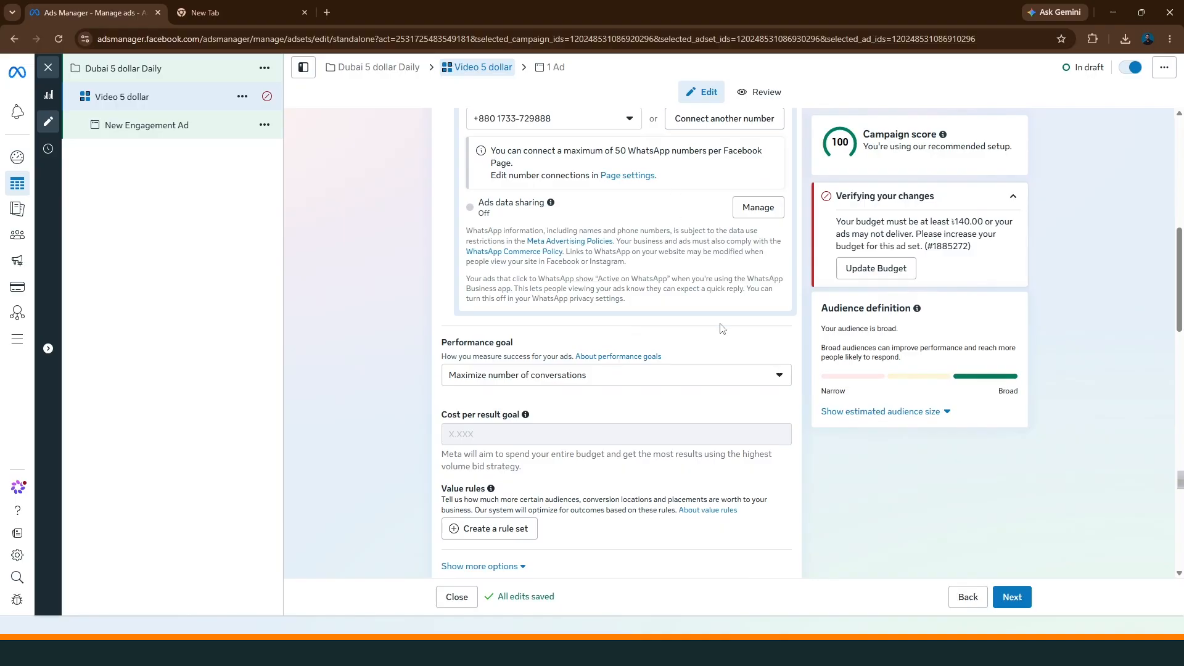
Set the ad set's daily budget to 500 BDT
scroll(722, 329, "down", 2)
double_click(625, 523)
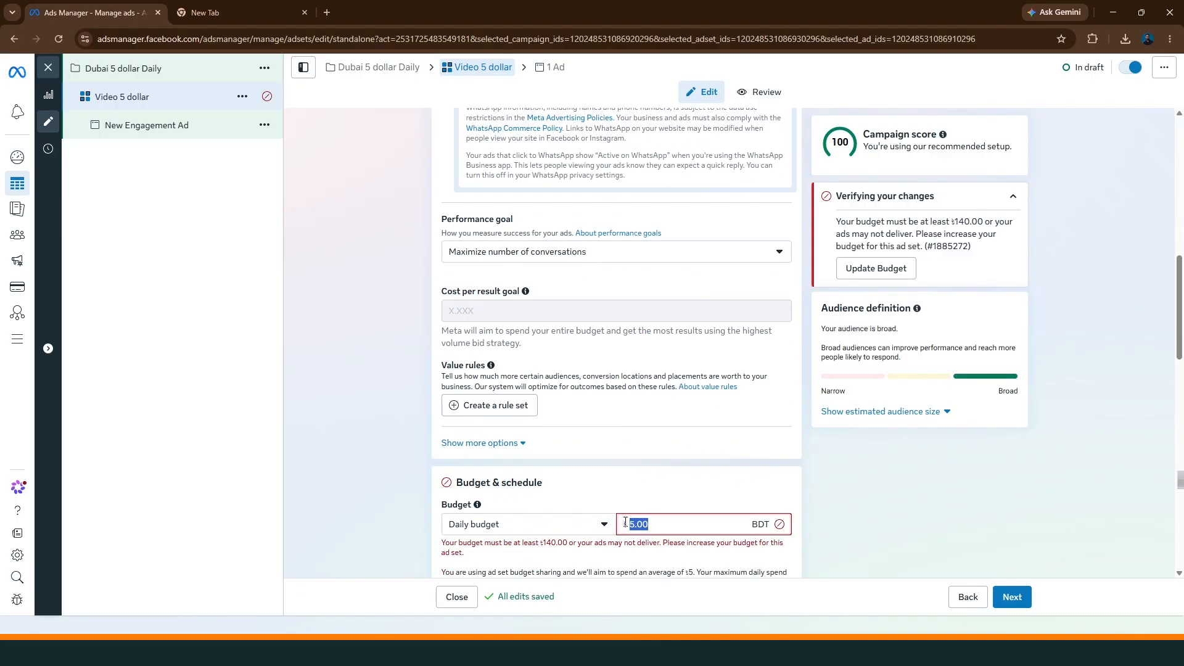
type("500")
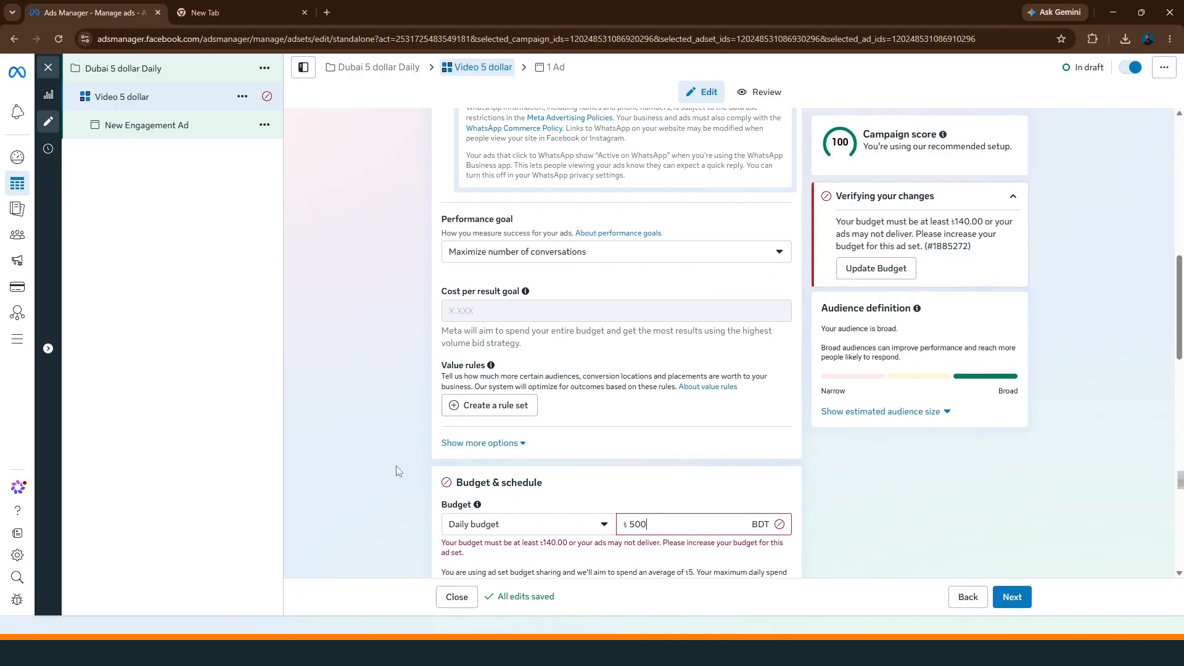
type("00")
left_click(412, 461)
Schedule the ad set to start on Aug 6, 2026 and end on Aug 10, 2026
scroll(412, 461, "down", 2)
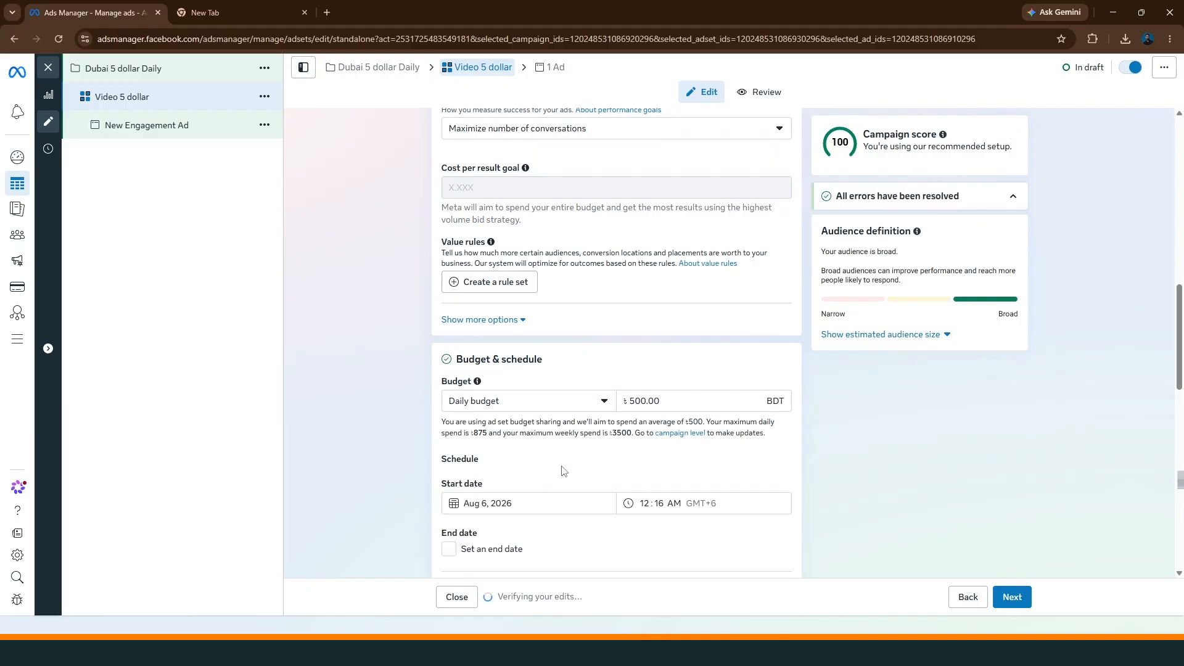
scroll(412, 461, "down", 2)
left_click(530, 380)
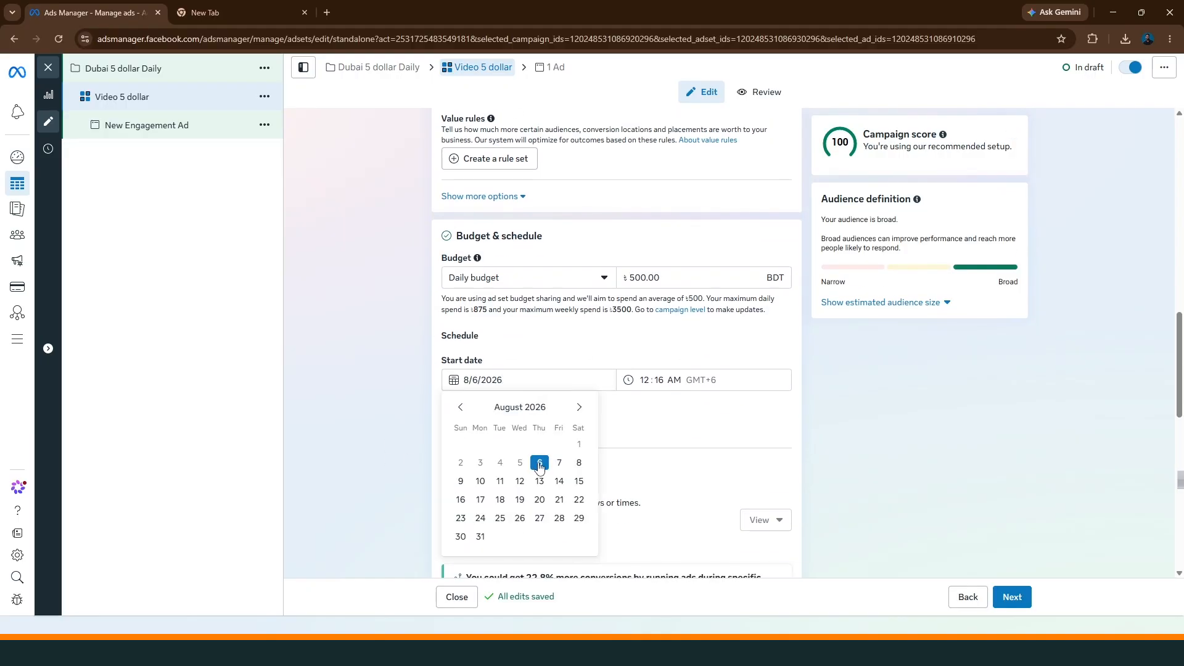
left_click(540, 464)
left_click(449, 426)
left_click(514, 454)
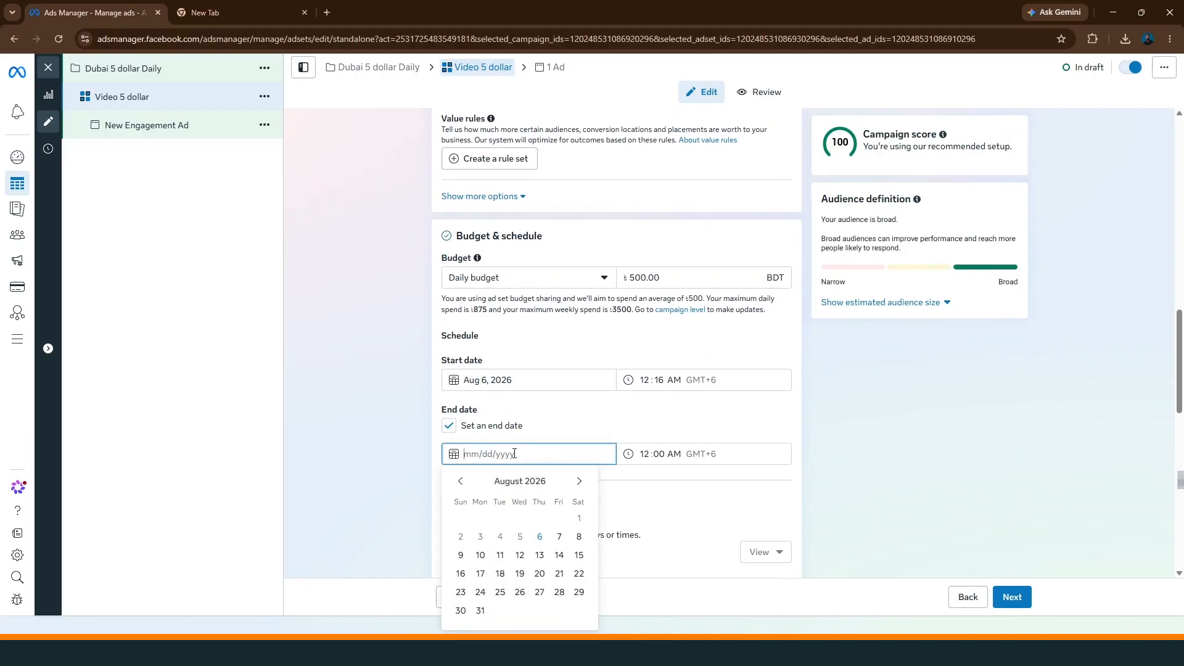
left_click(481, 555)
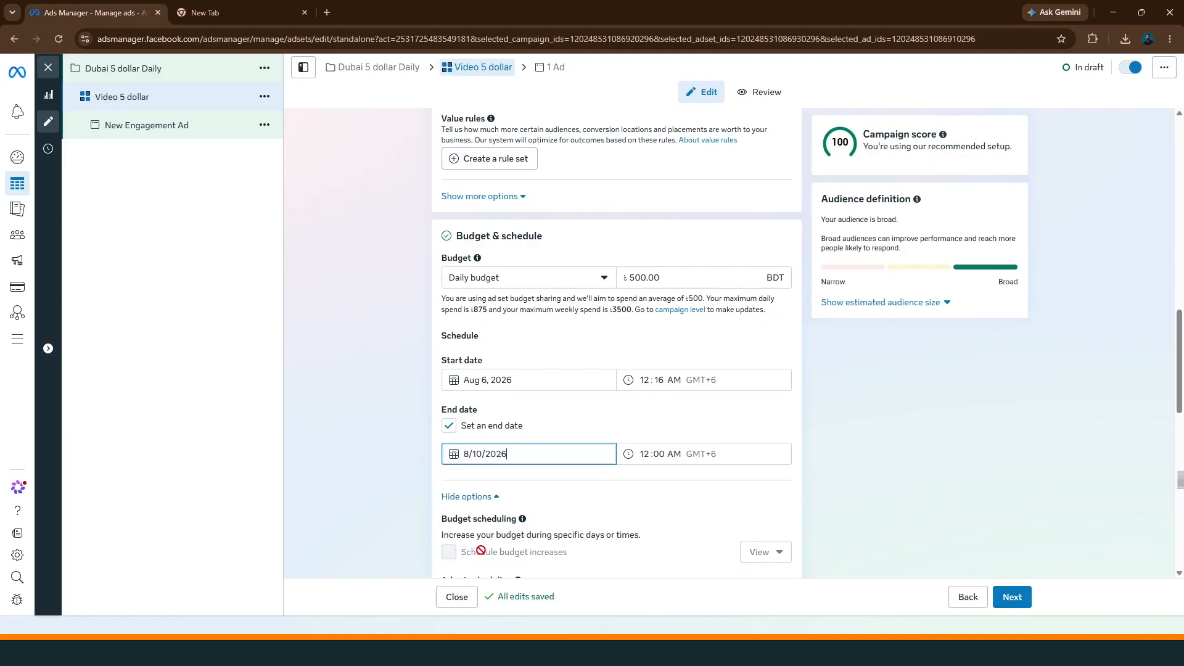
left_click(401, 460)
Replace Bangladesh with the state of Dubai, United Arab Emirates, as the audience location
scroll(454, 418, "down", 1)
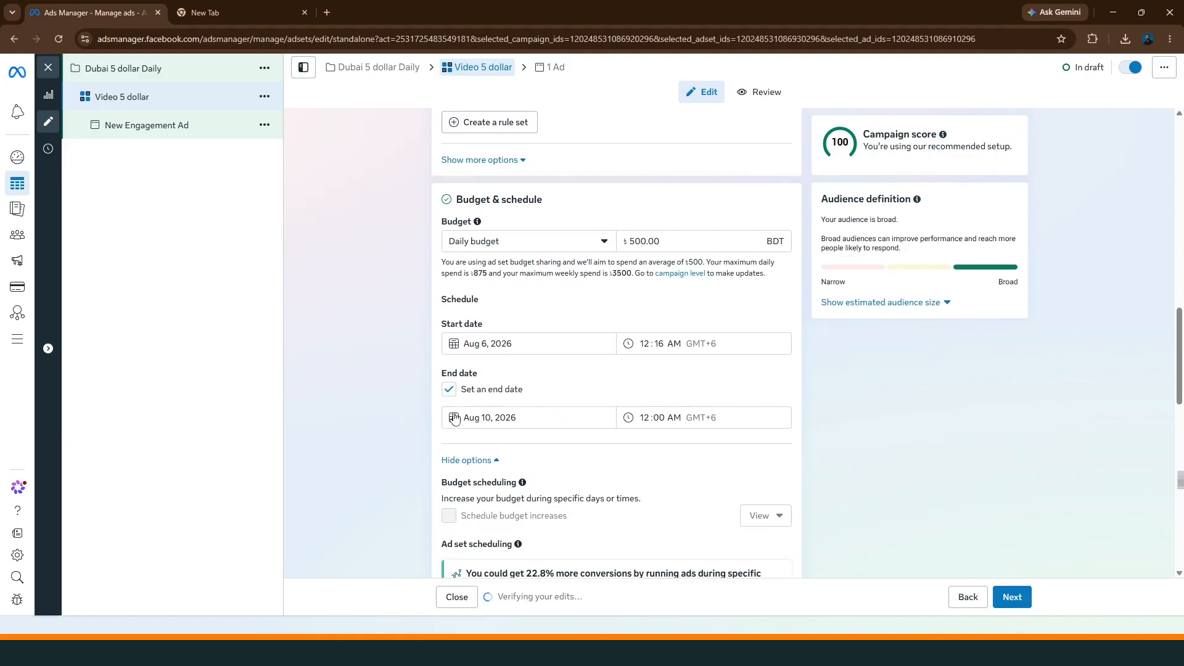
scroll(396, 405, "down", 5)
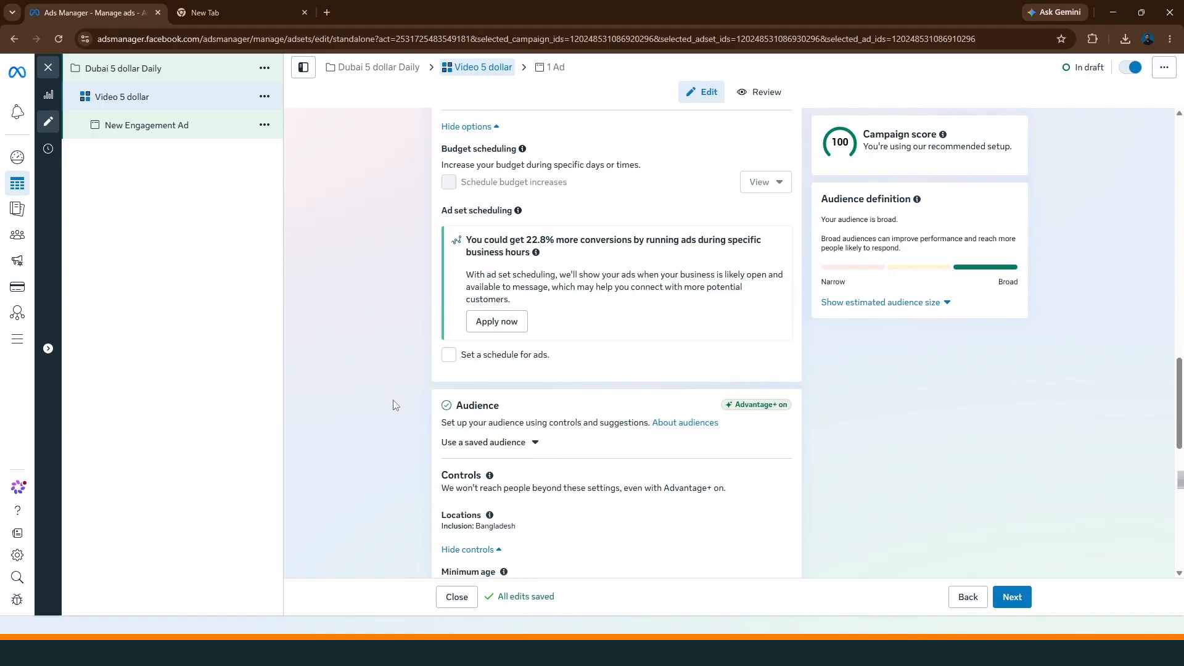
scroll(395, 405, "down", 2)
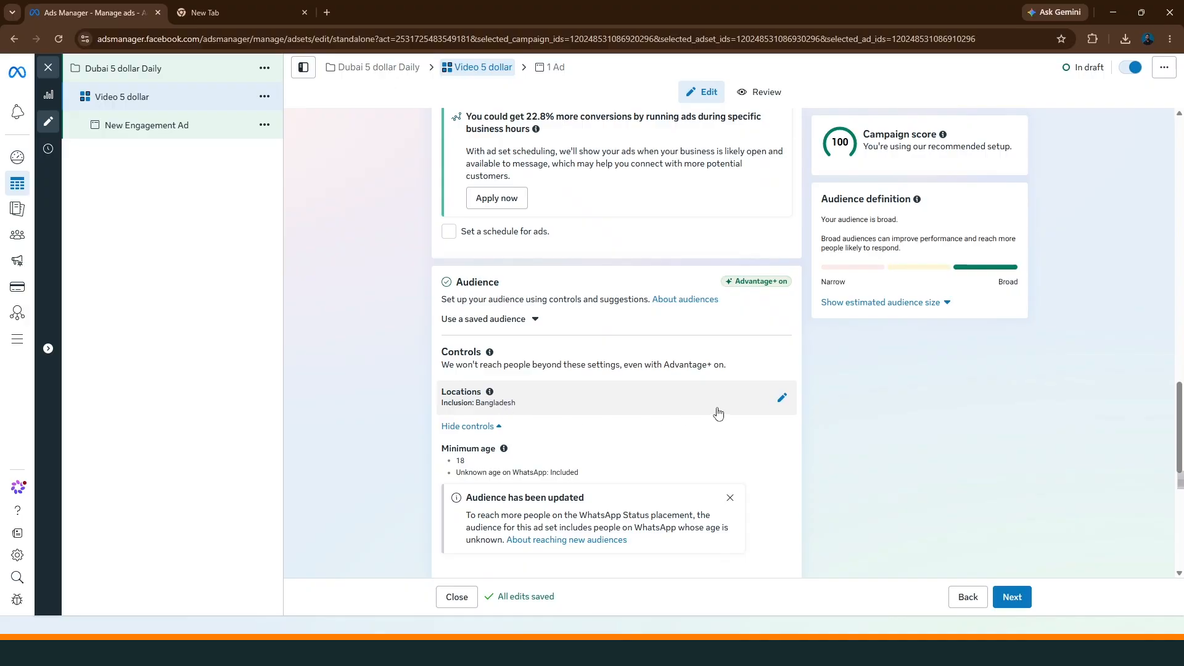
left_click(782, 397)
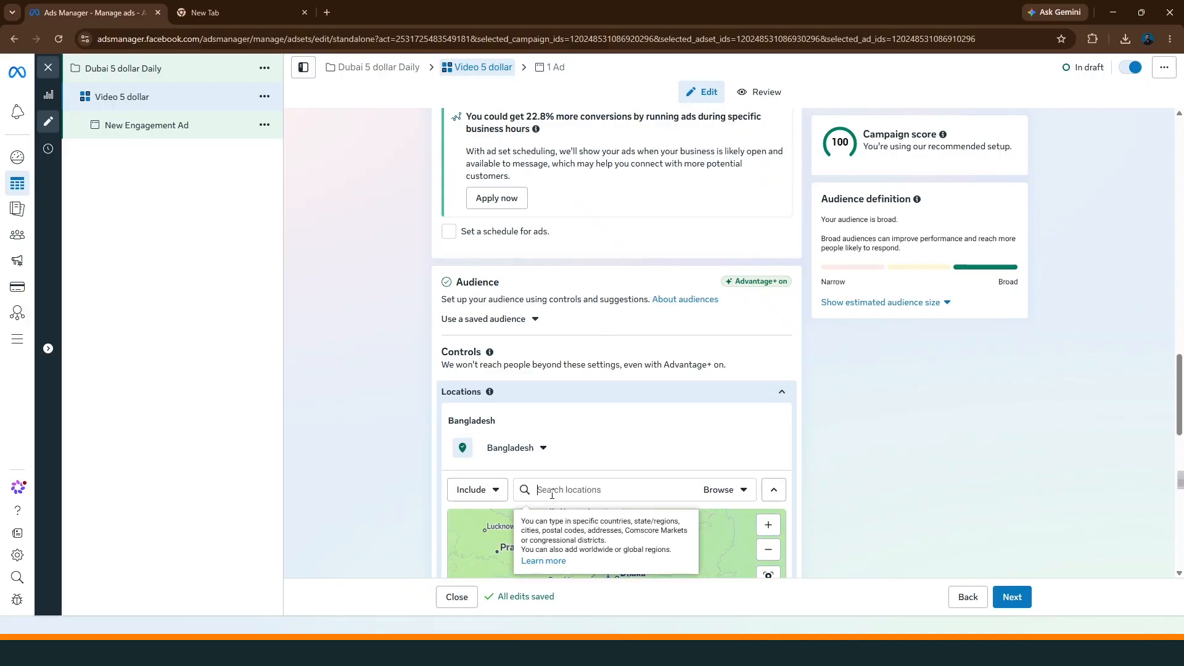
type("dubai")
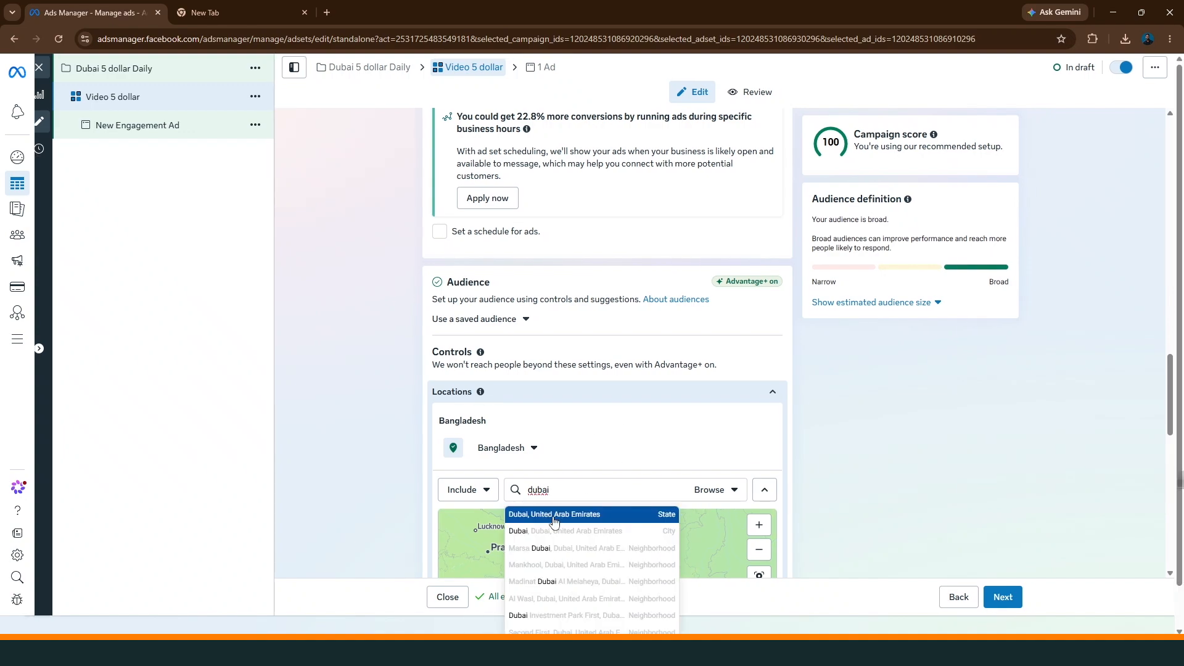
left_click(558, 512)
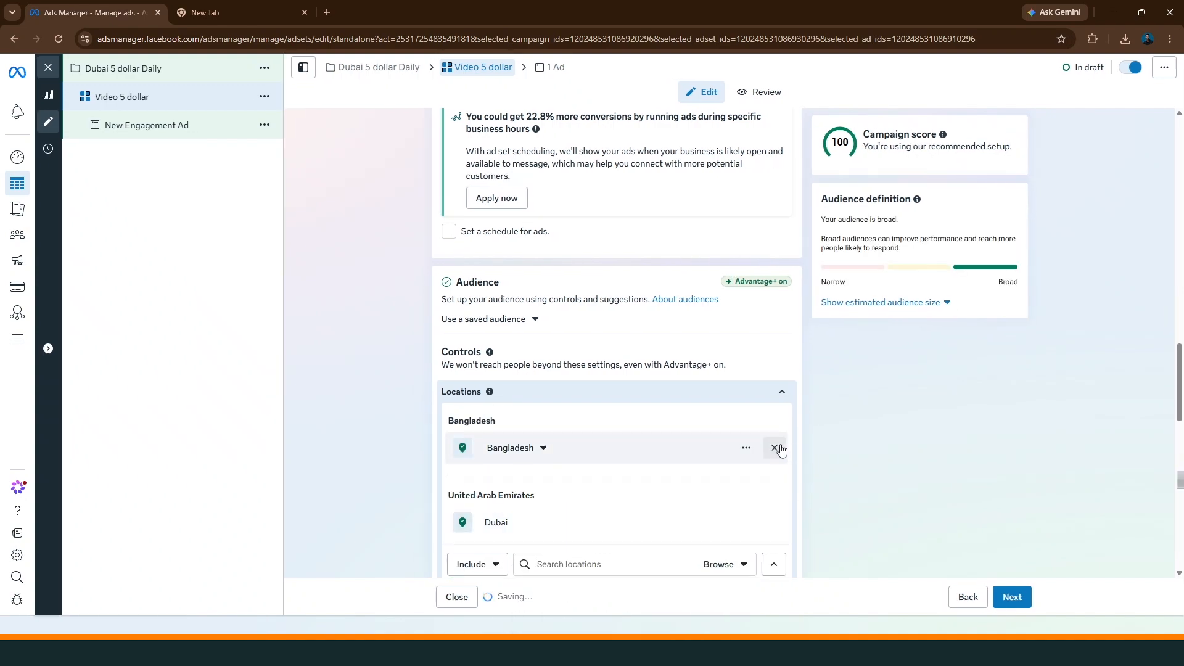
left_click(775, 447)
Review the location map, the remaining audience controls, and the ad transparency and placement settings of the ad set
scroll(598, 338, "down", 2)
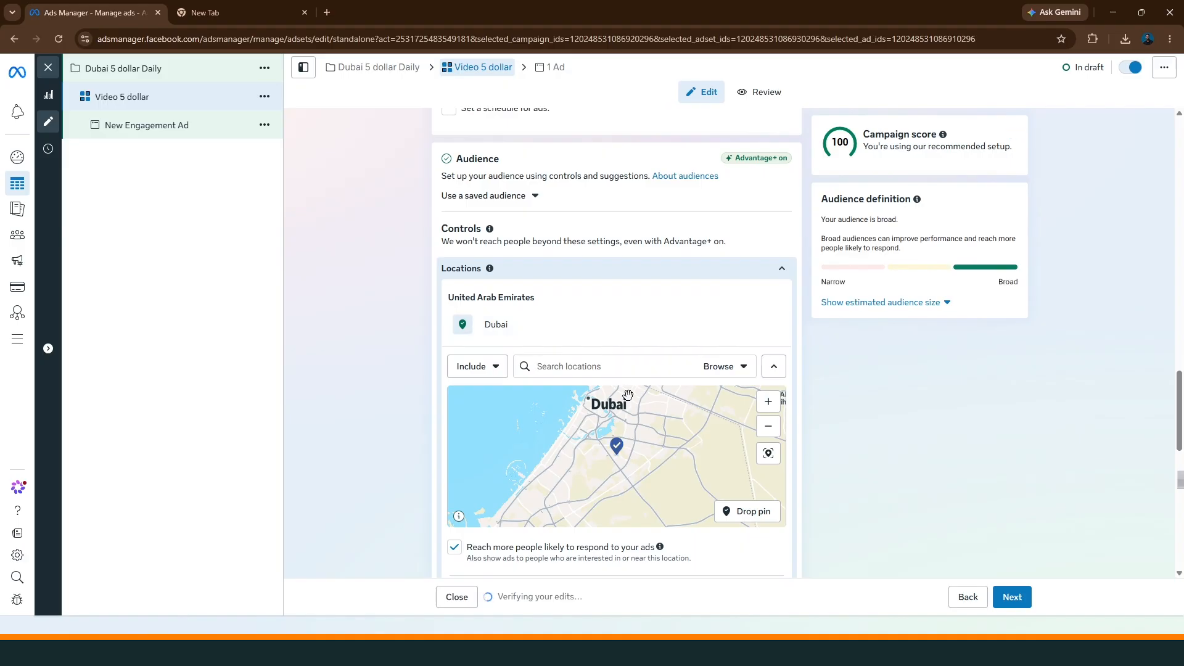
scroll(374, 395, "down", 2)
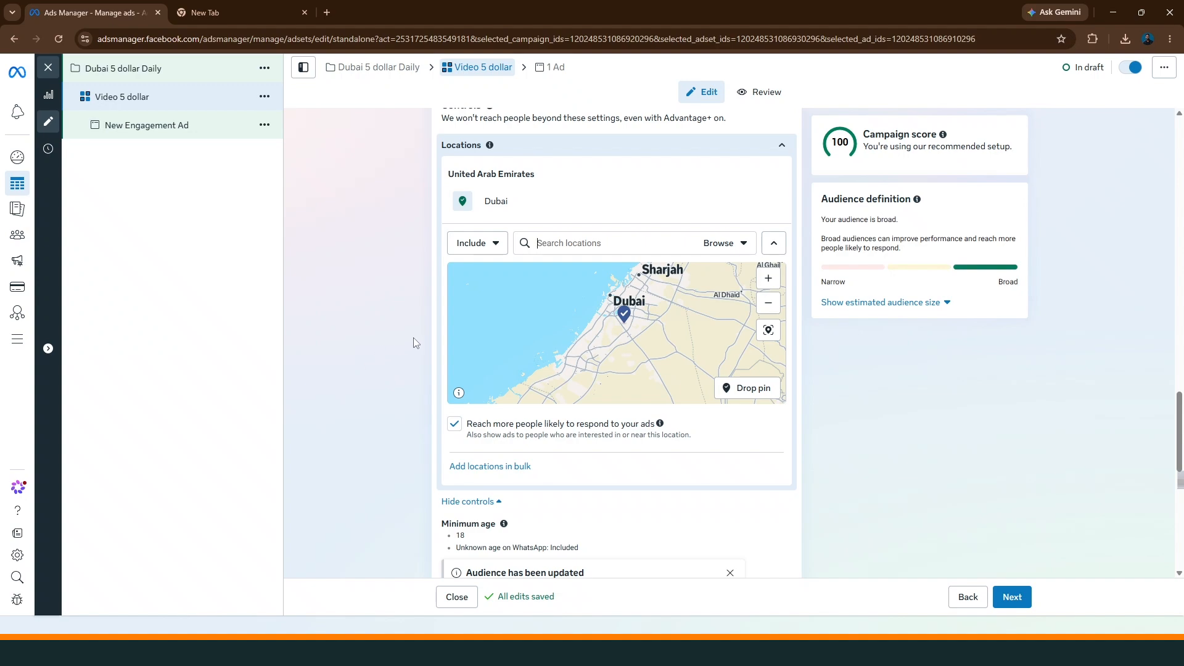
scroll(418, 349, "down", 4)
scroll(529, 354, "down", 2)
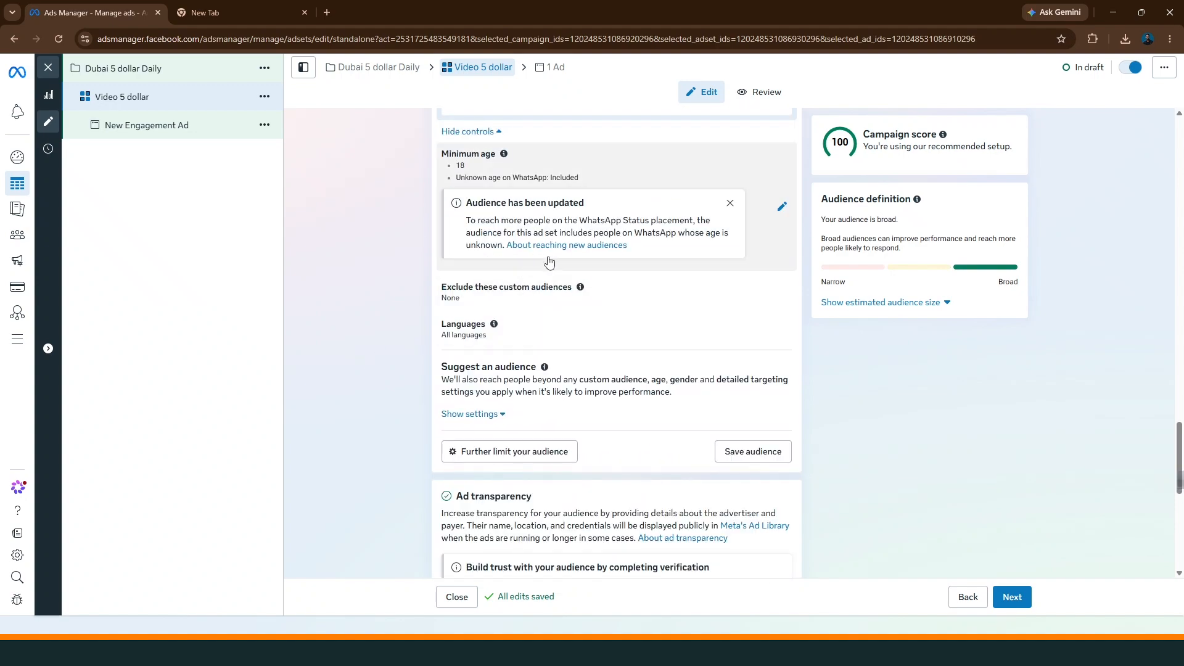
scroll(547, 333, "down", 2)
scroll(509, 270, "up", 4)
scroll(589, 321, "down", 6)
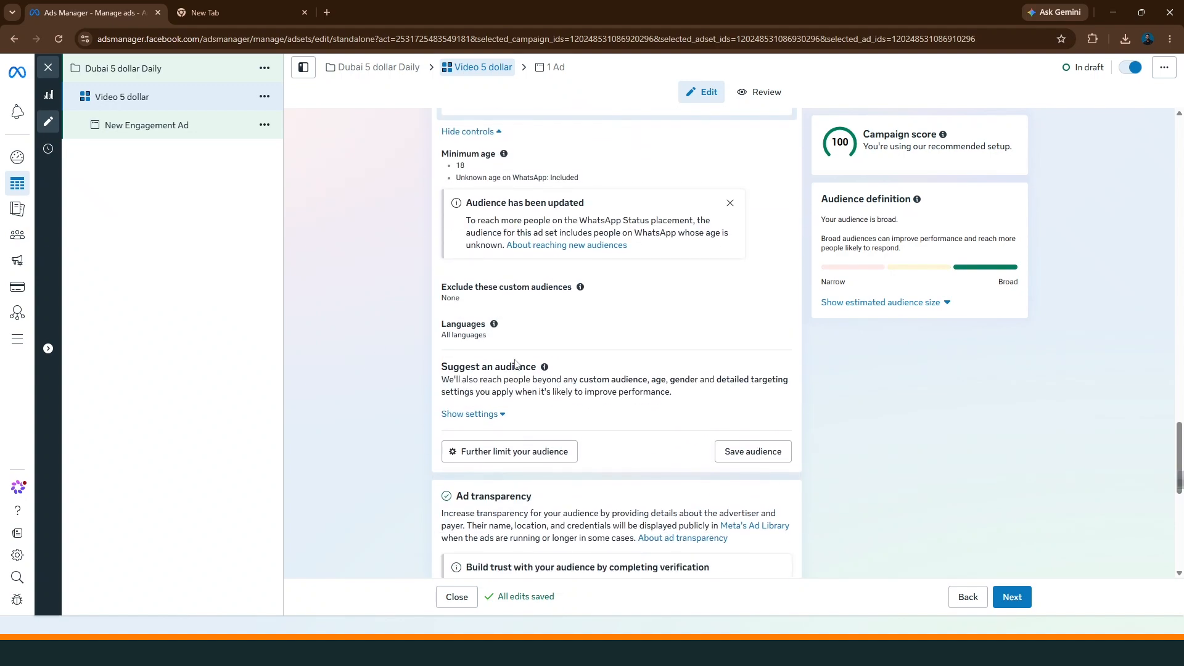
scroll(599, 360, "down", 3)
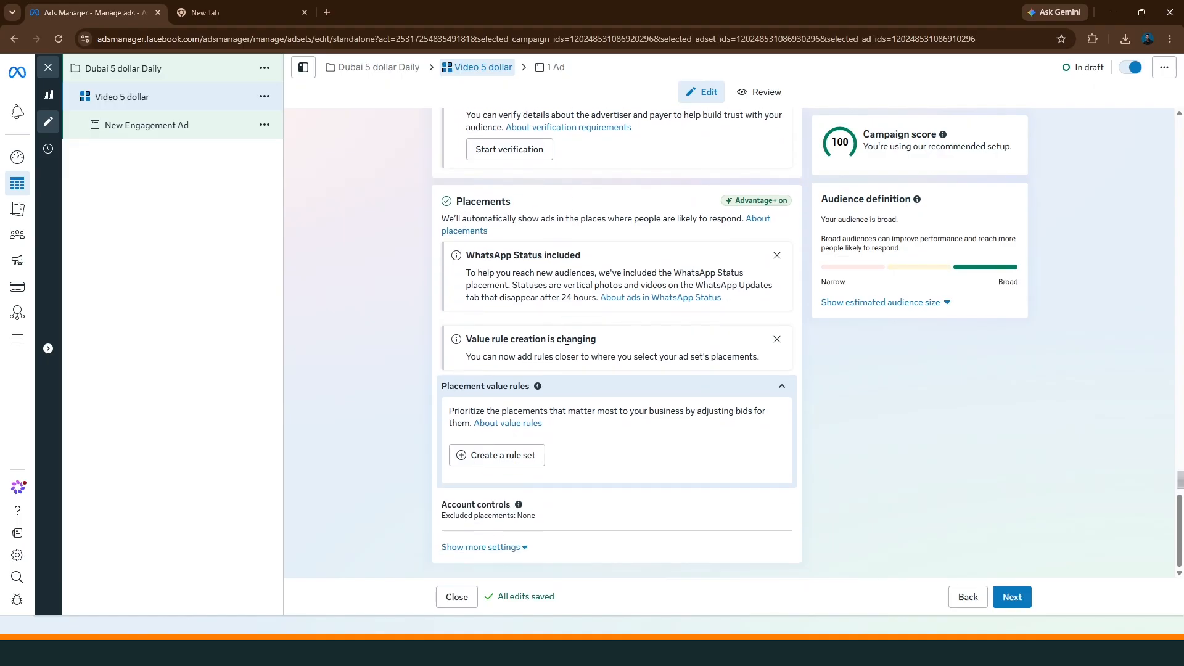
scroll(484, 321, "up", 6)
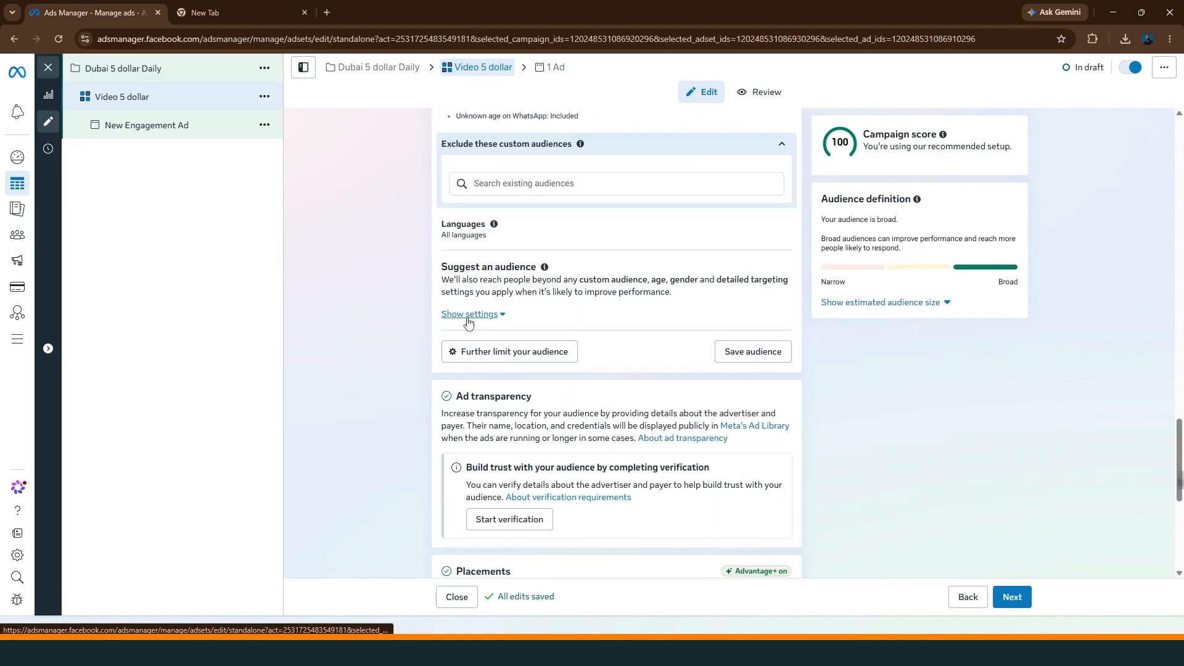
Expand the suggested audience settings and set the minimum suggested age to 30
left_click(469, 315)
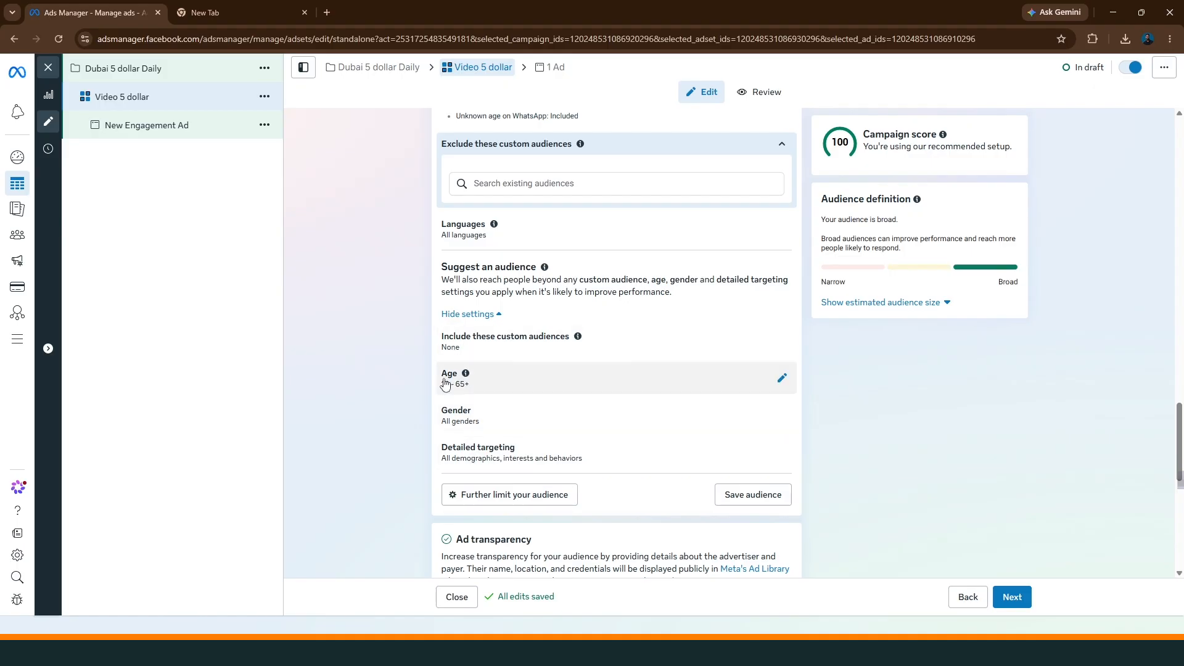
left_click(781, 378)
left_click(498, 363)
scroll(502, 473, "down", 4)
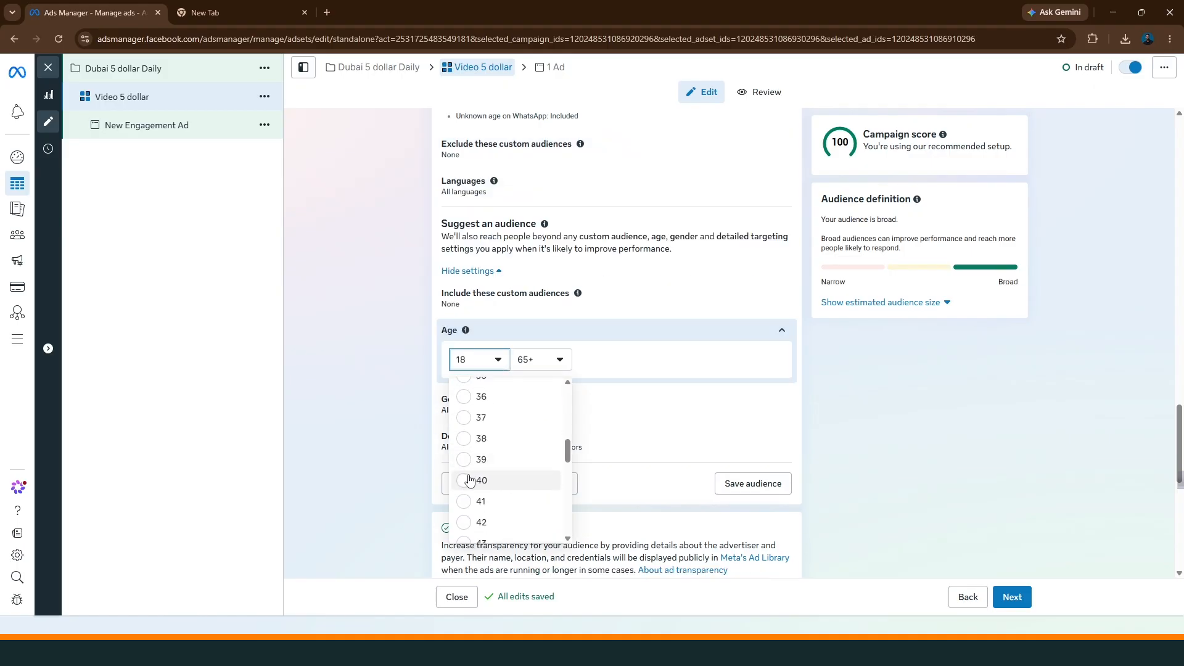
left_click(468, 394)
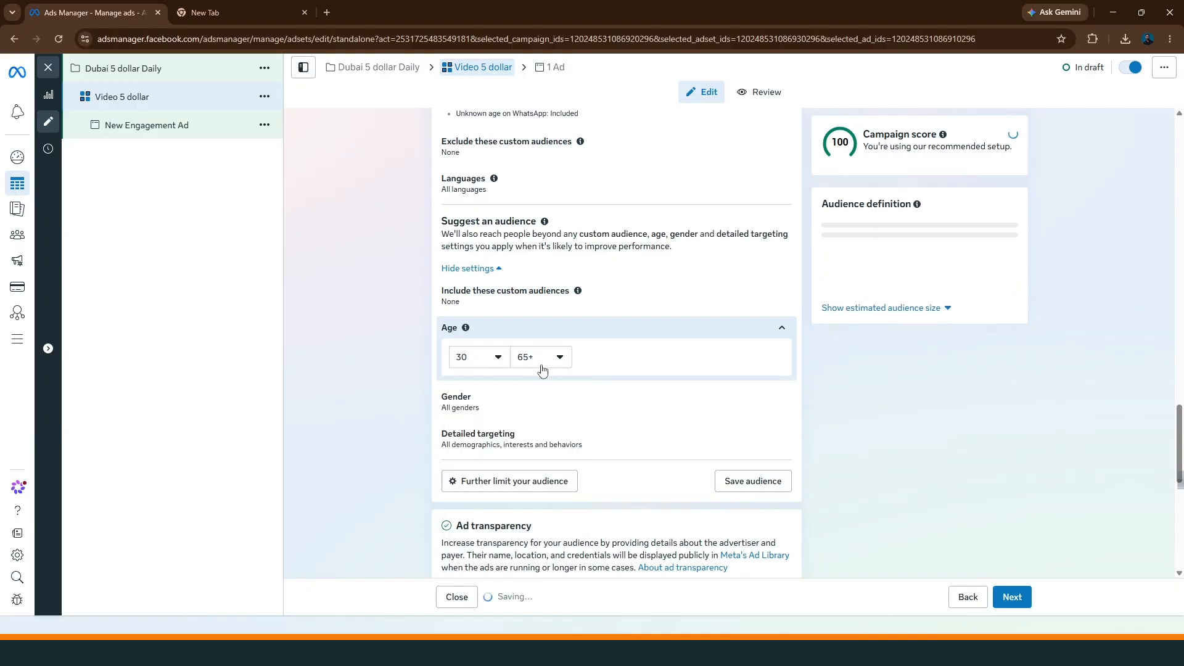
Set the maximum suggested age to 50 and the suggested gender to Men
left_click(542, 362)
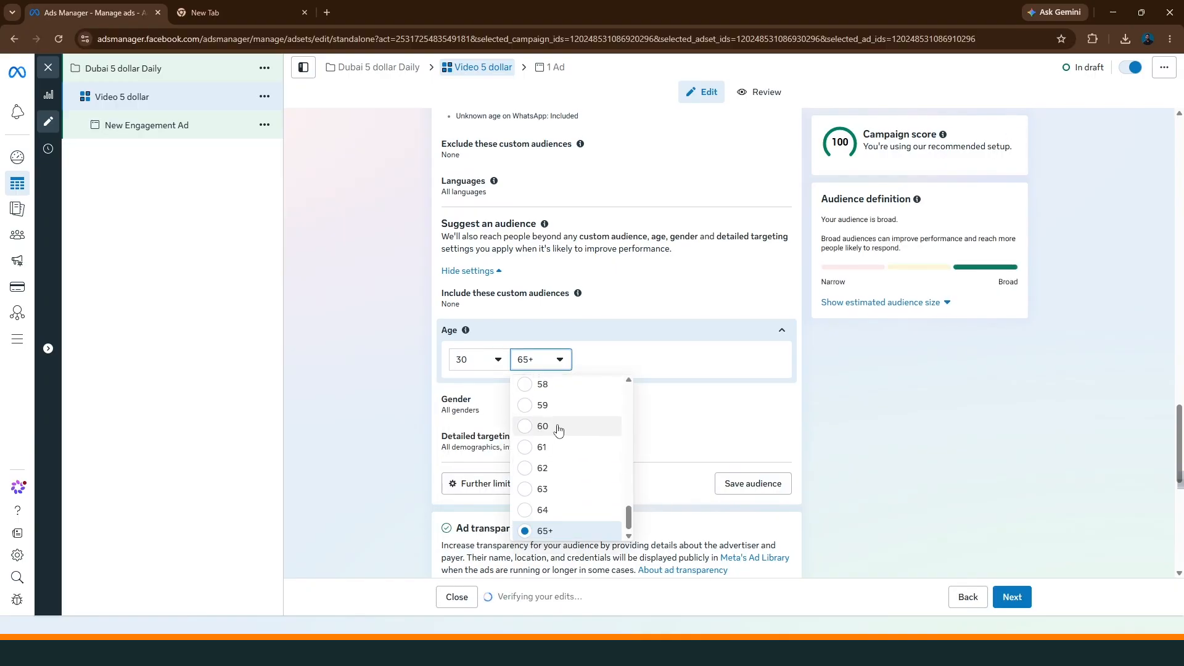
scroll(538, 456, "up", 2)
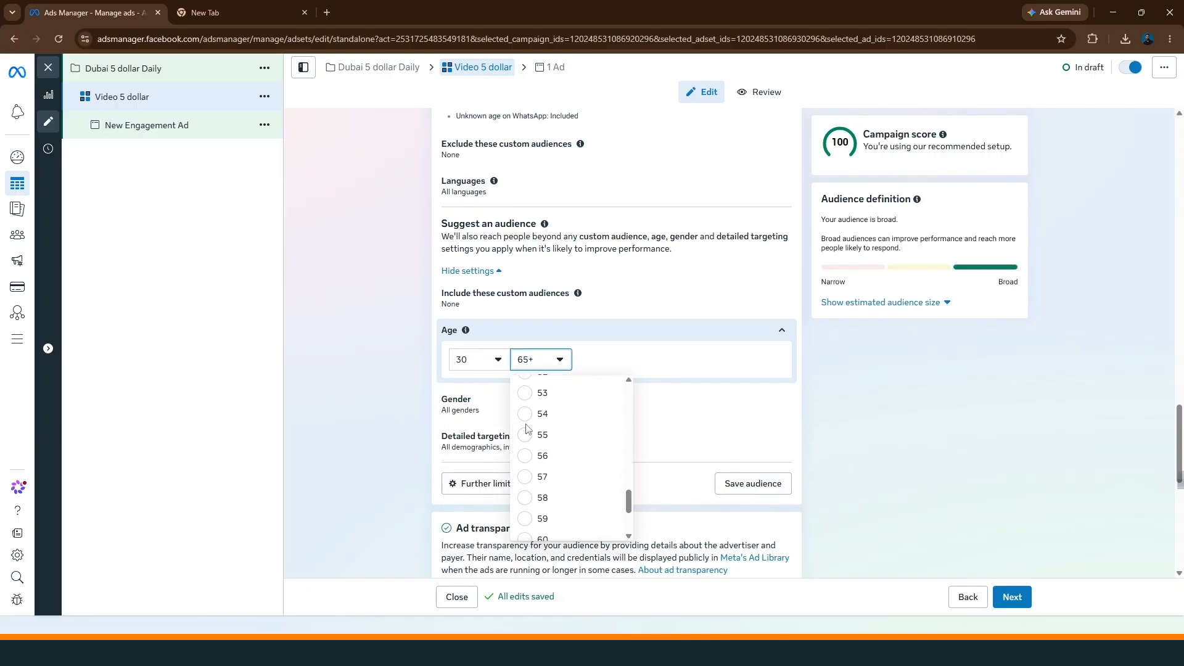
scroll(528, 441, "up", 4)
scroll(530, 481, "down", 3)
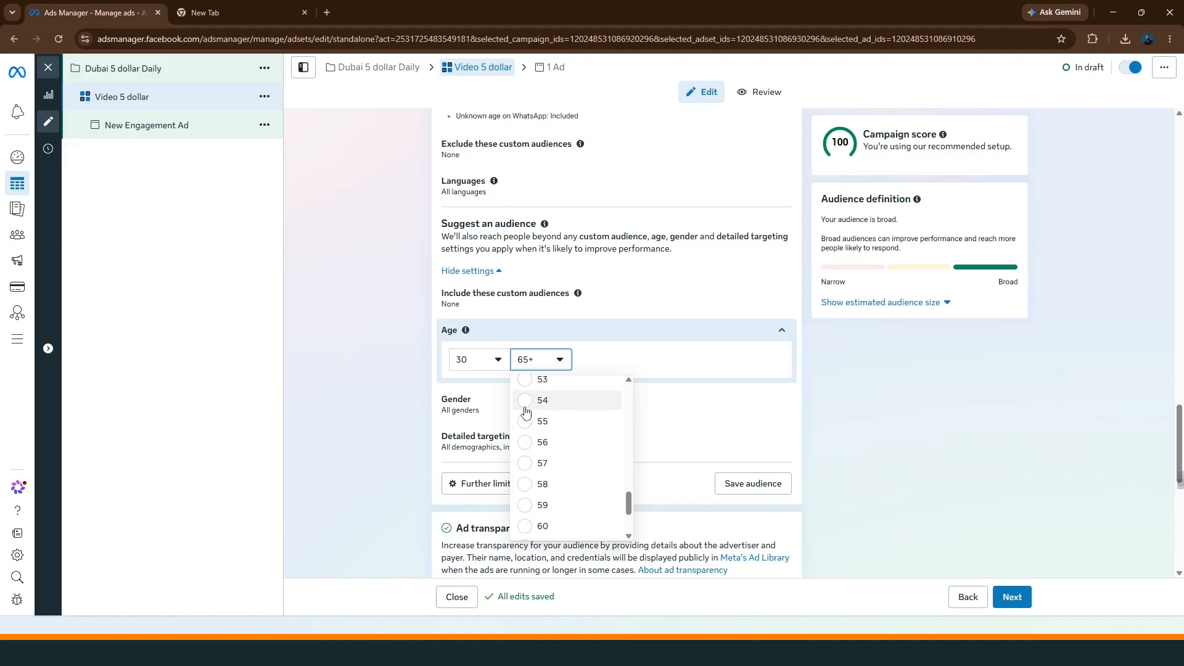
scroll(528, 469, "up", 2)
left_click(529, 441)
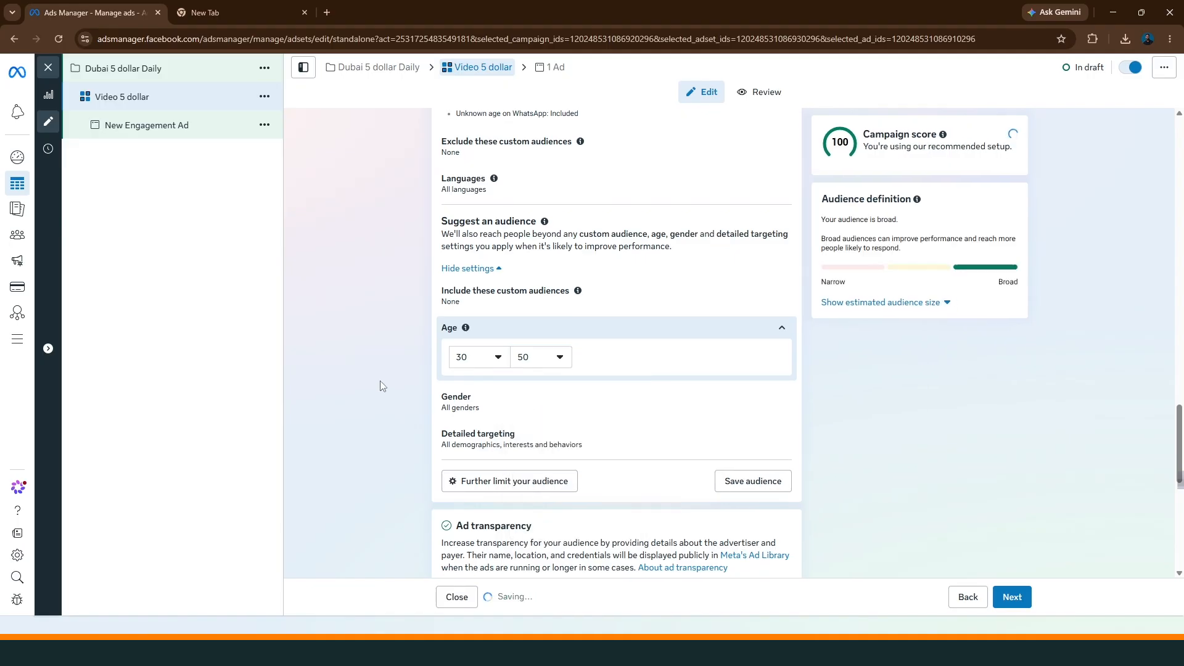
left_click(775, 412)
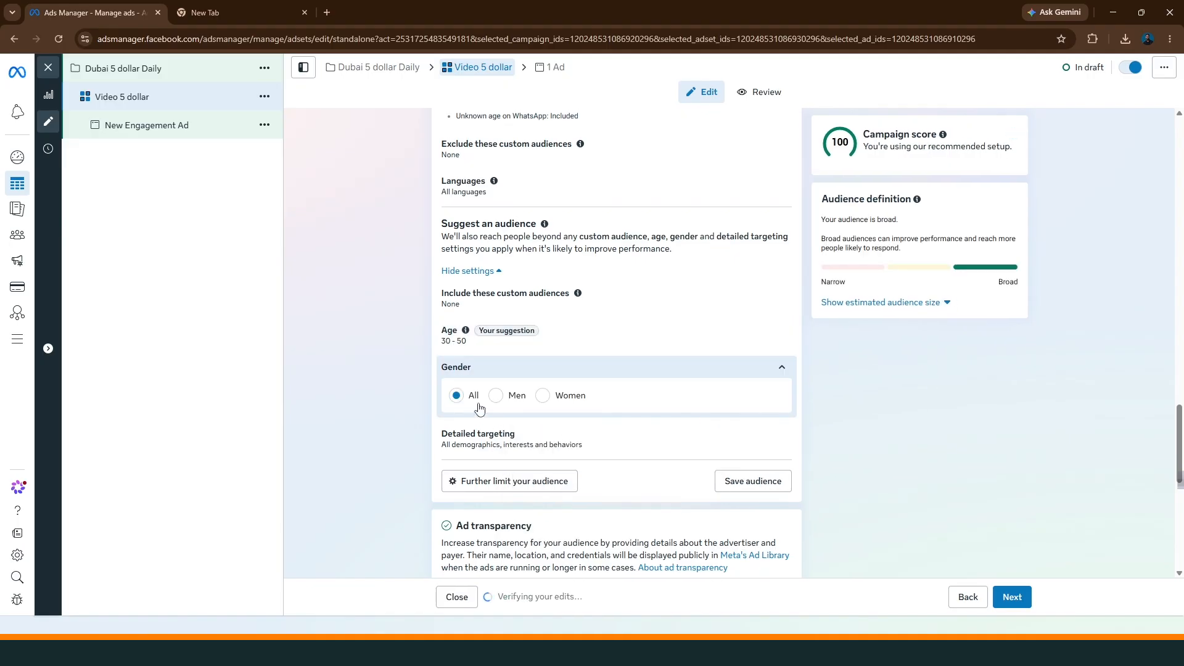
left_click(496, 394)
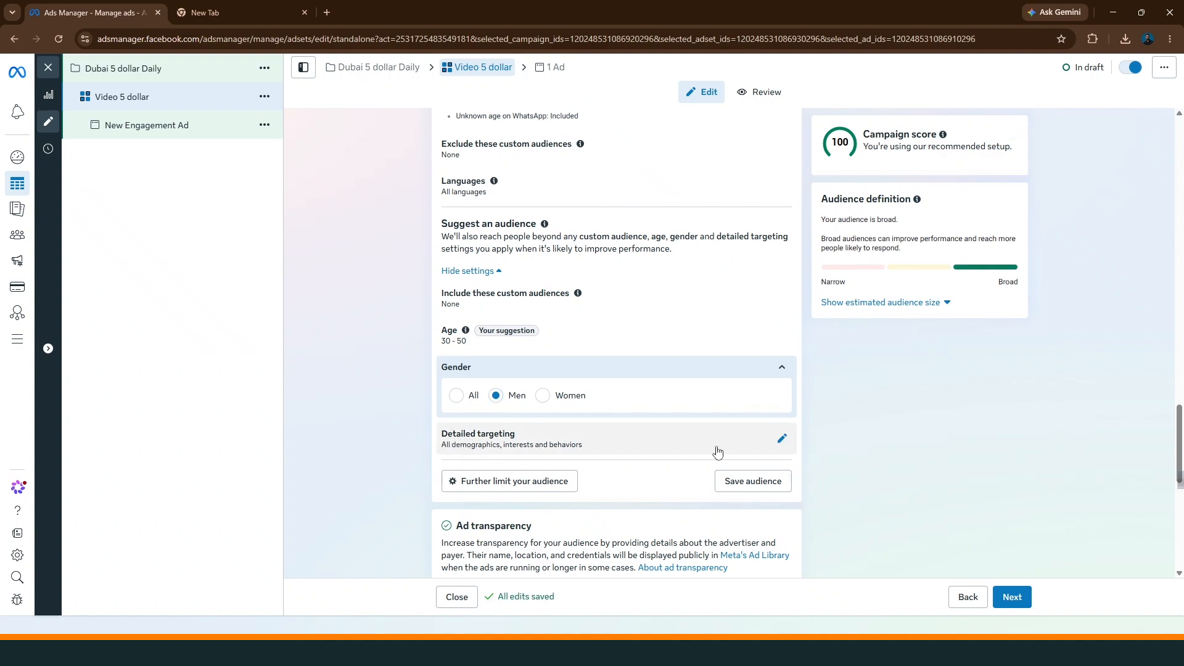
Open the detailed targeting of the suggested audience and examine the available Interests and Behaviors categories
left_click(782, 438)
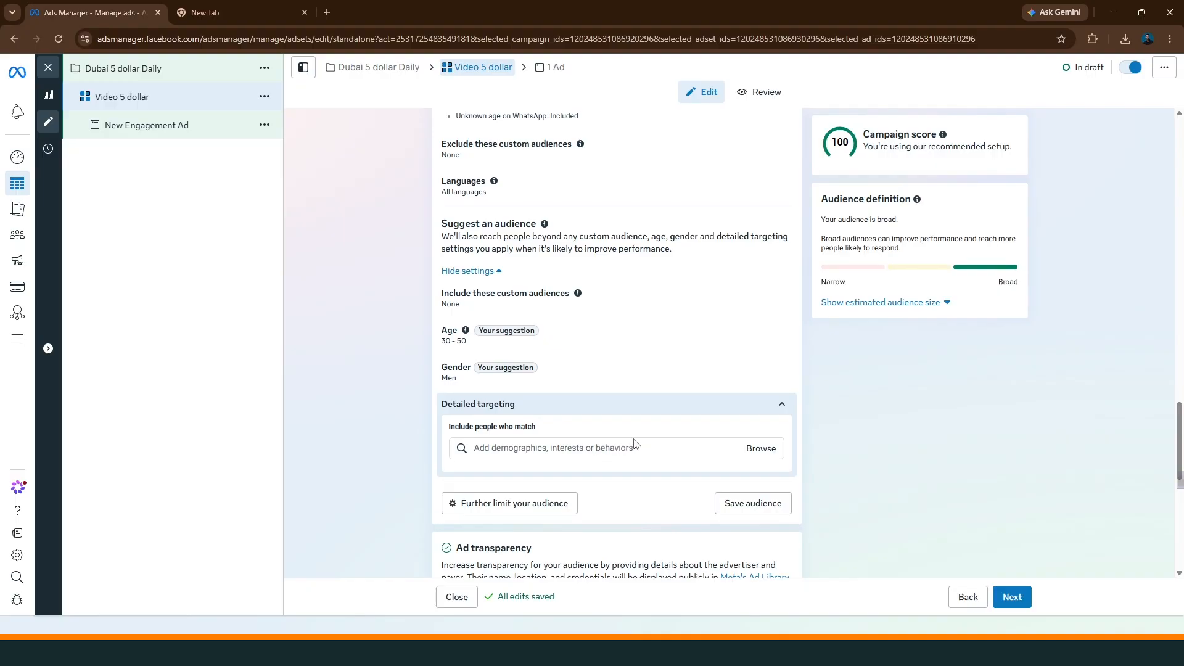
left_click(750, 449)
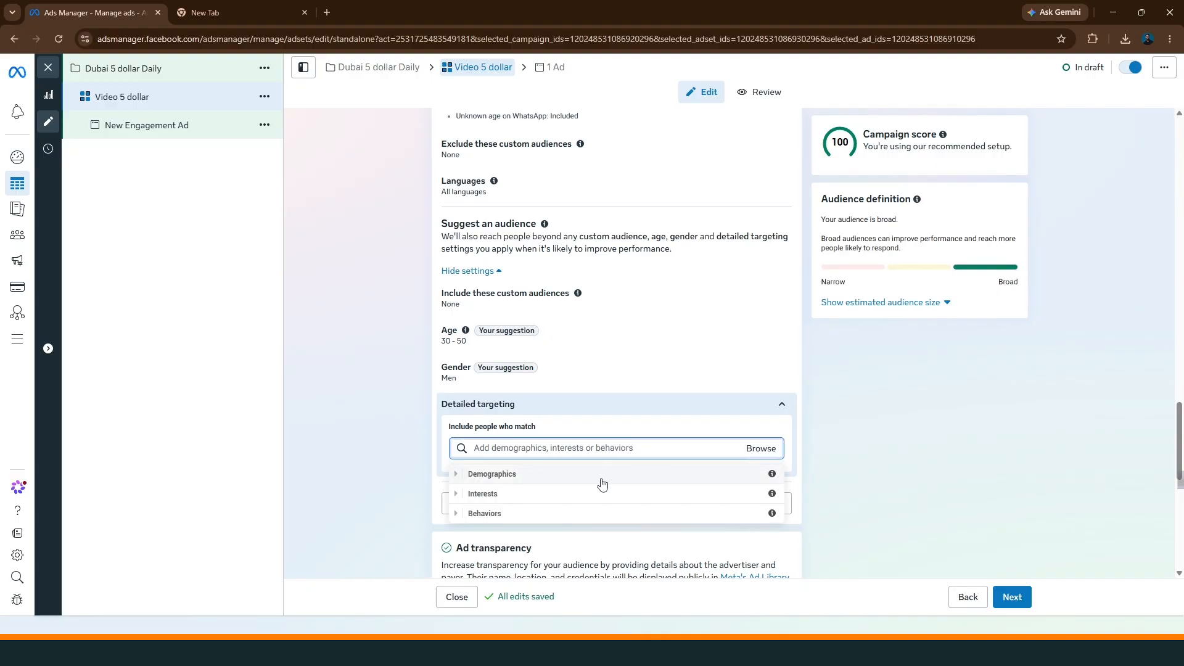
left_click(512, 497)
scroll(658, 559, "down", 1)
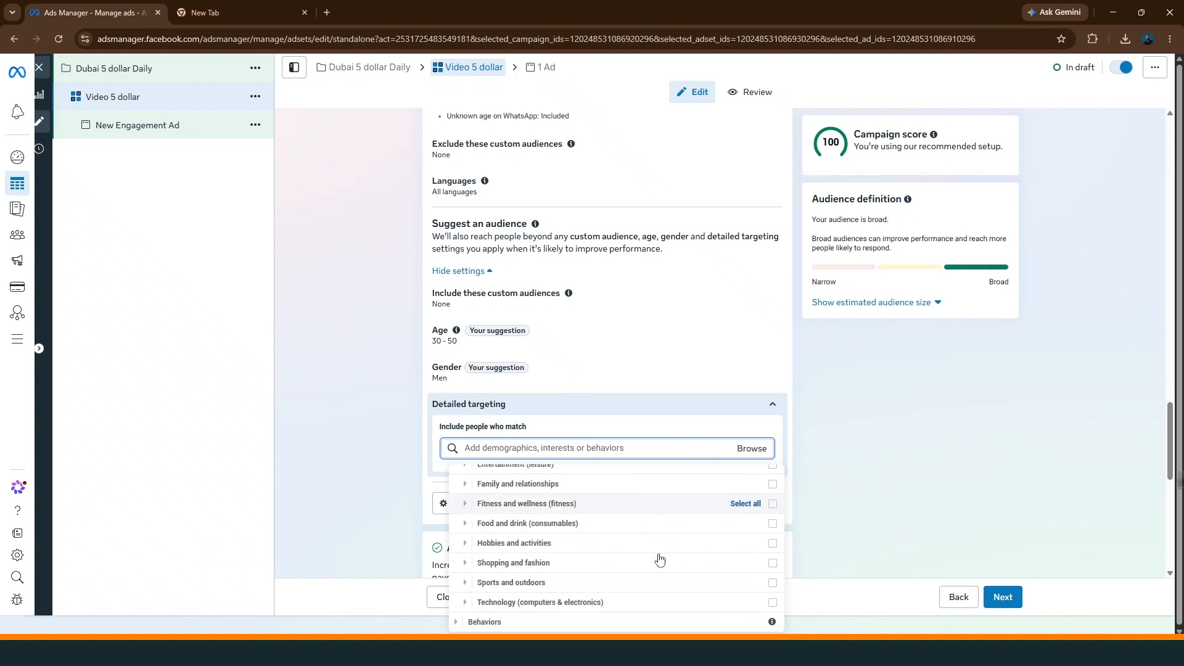
scroll(658, 558, "up", 2)
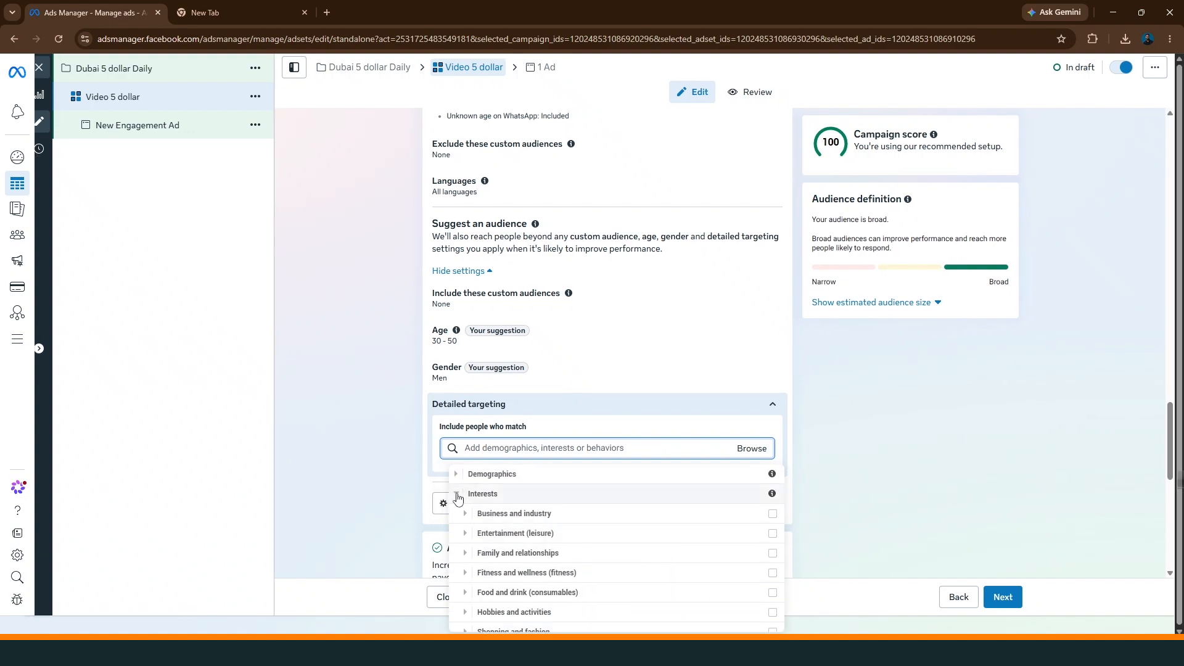
left_click(463, 496)
left_click(460, 516)
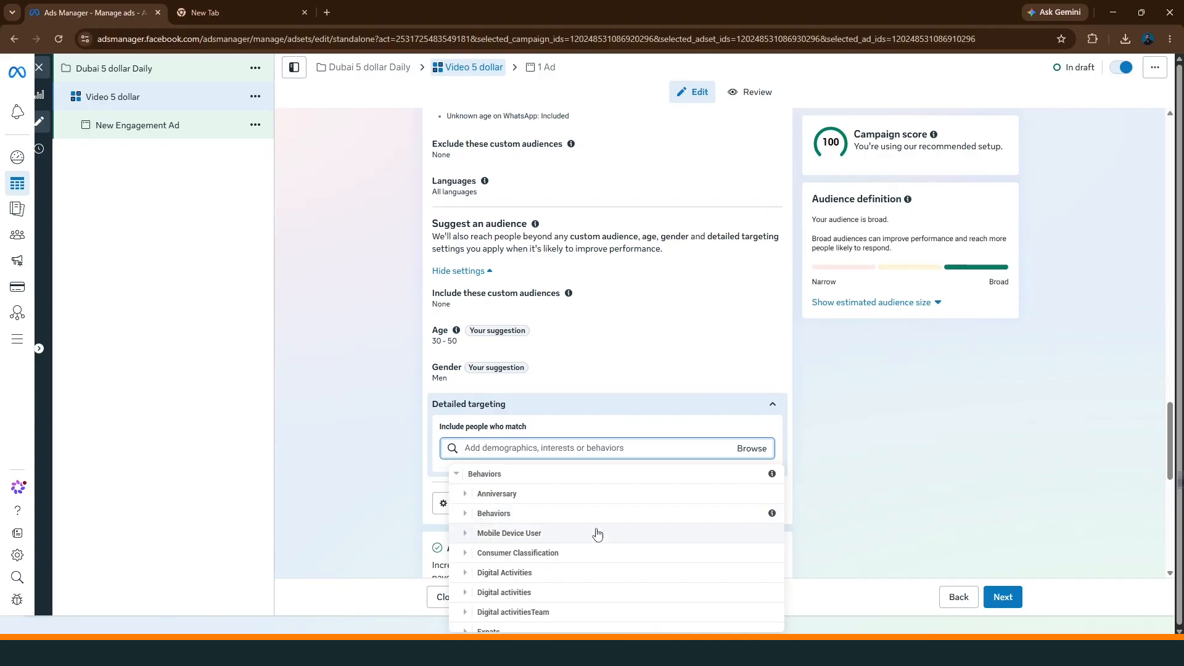
scroll(601, 540, "down", 2)
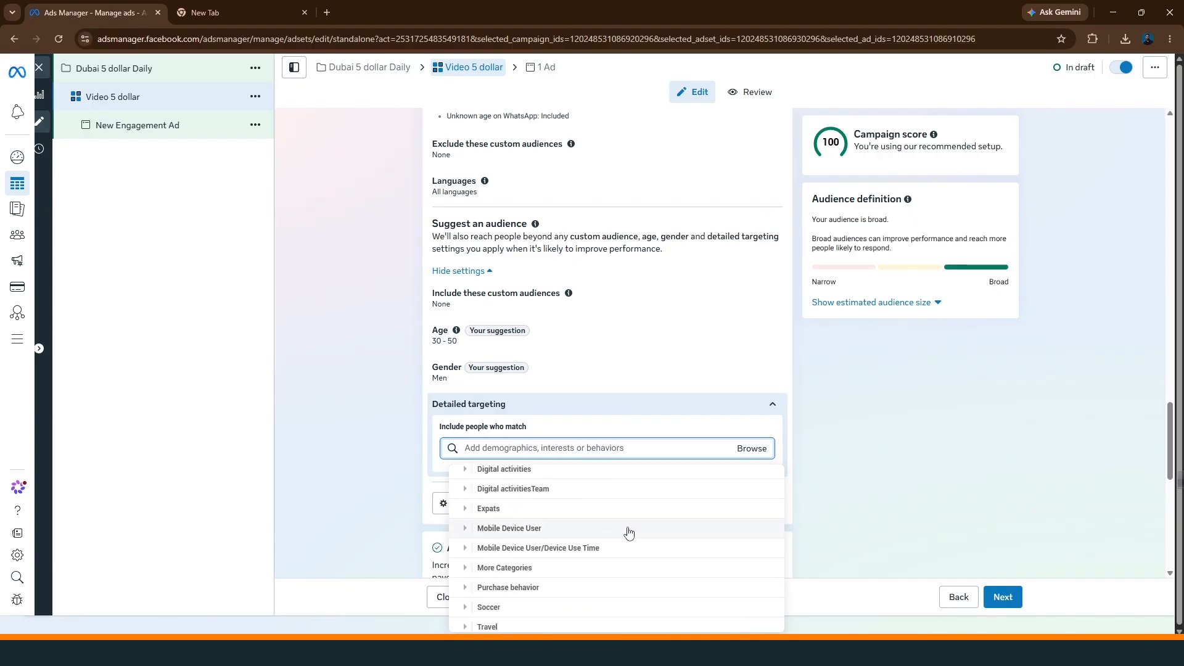
scroll(626, 532, "up", 2)
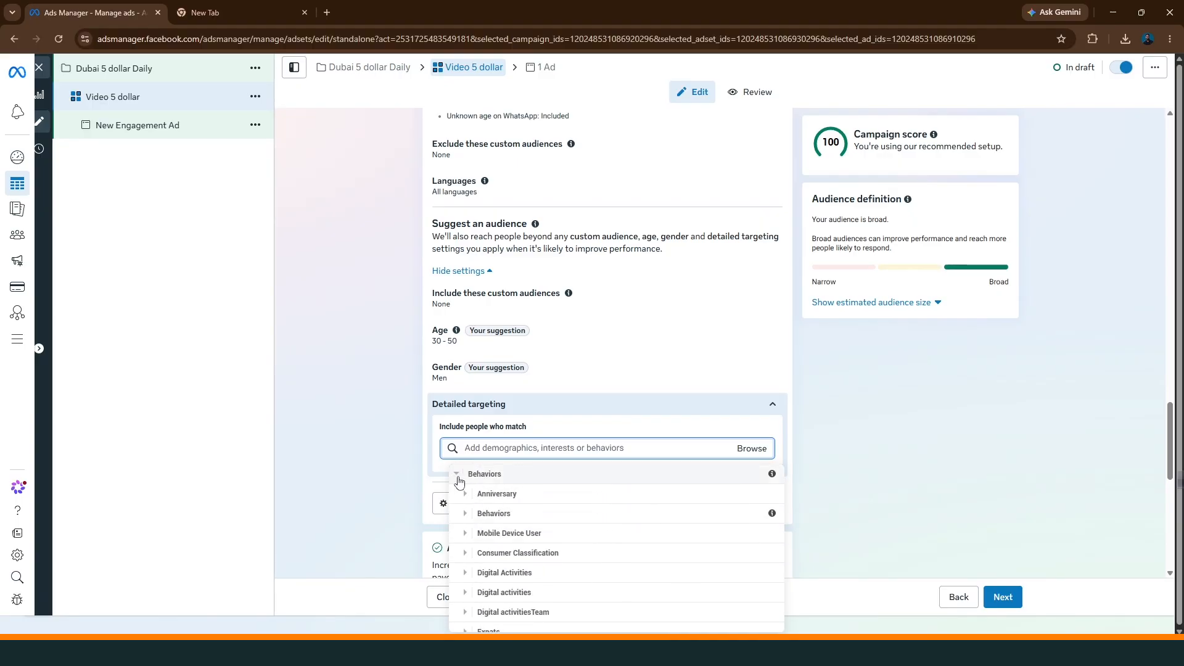
left_click(456, 475)
Add the Expats behavior "Lived in Bangladesh (Formerly Expats - Bangladesh)" to the detailed targeting
left_click(458, 515)
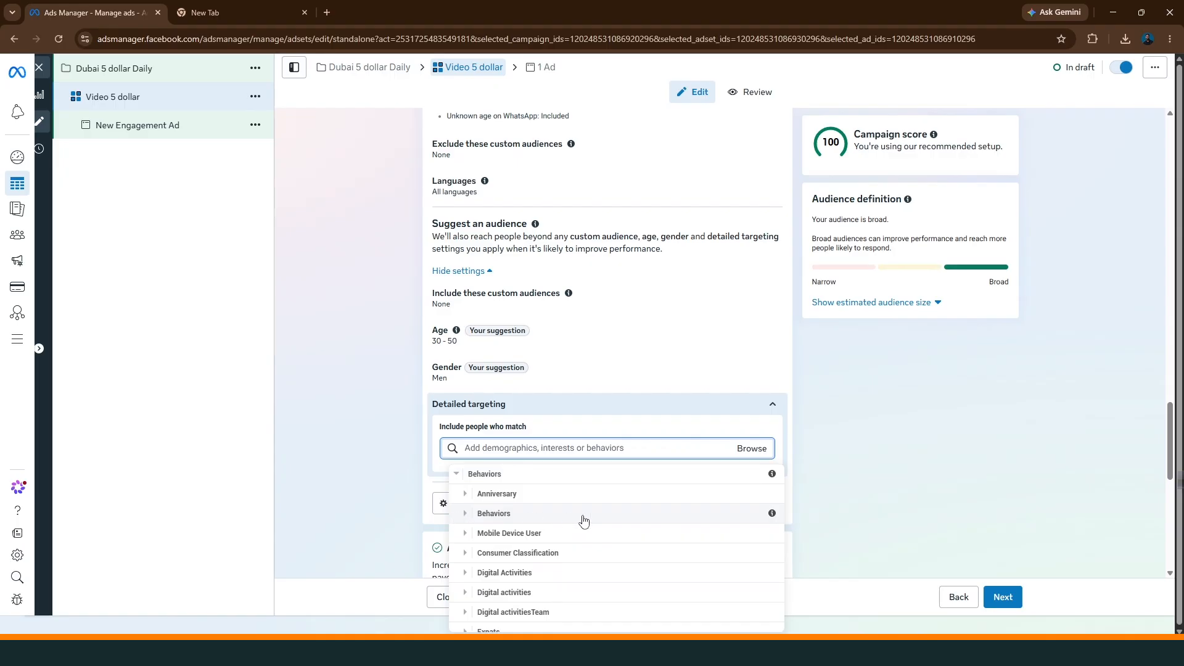
scroll(586, 521, "down", 2)
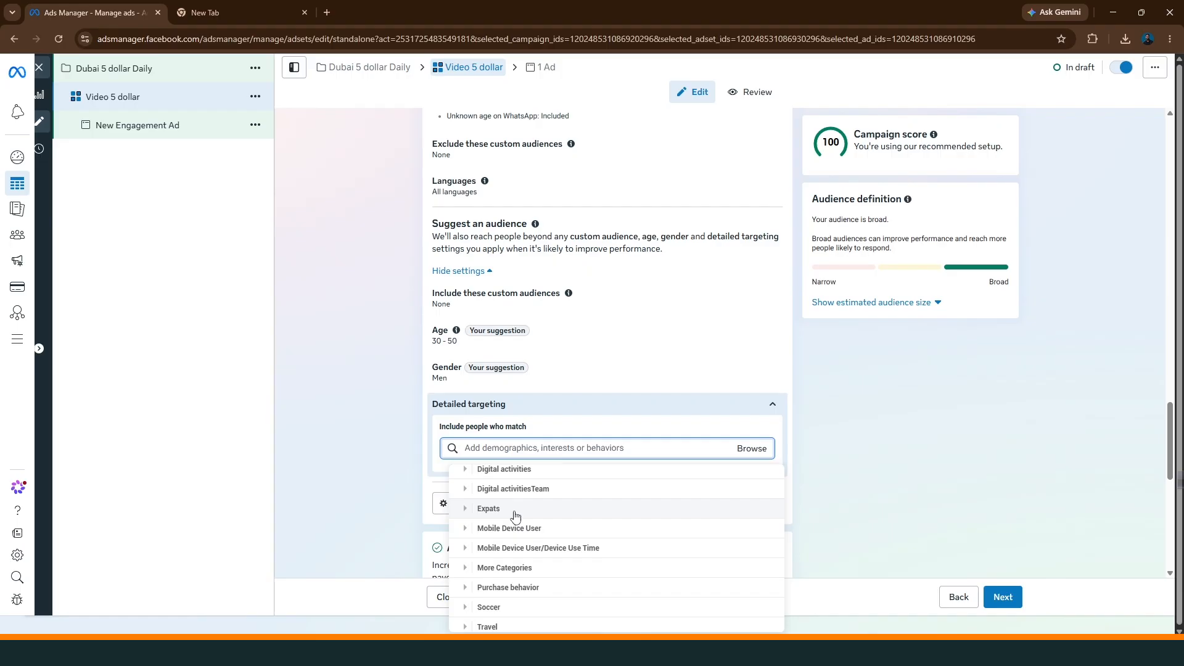
left_click(515, 509)
mouse_move(624, 512)
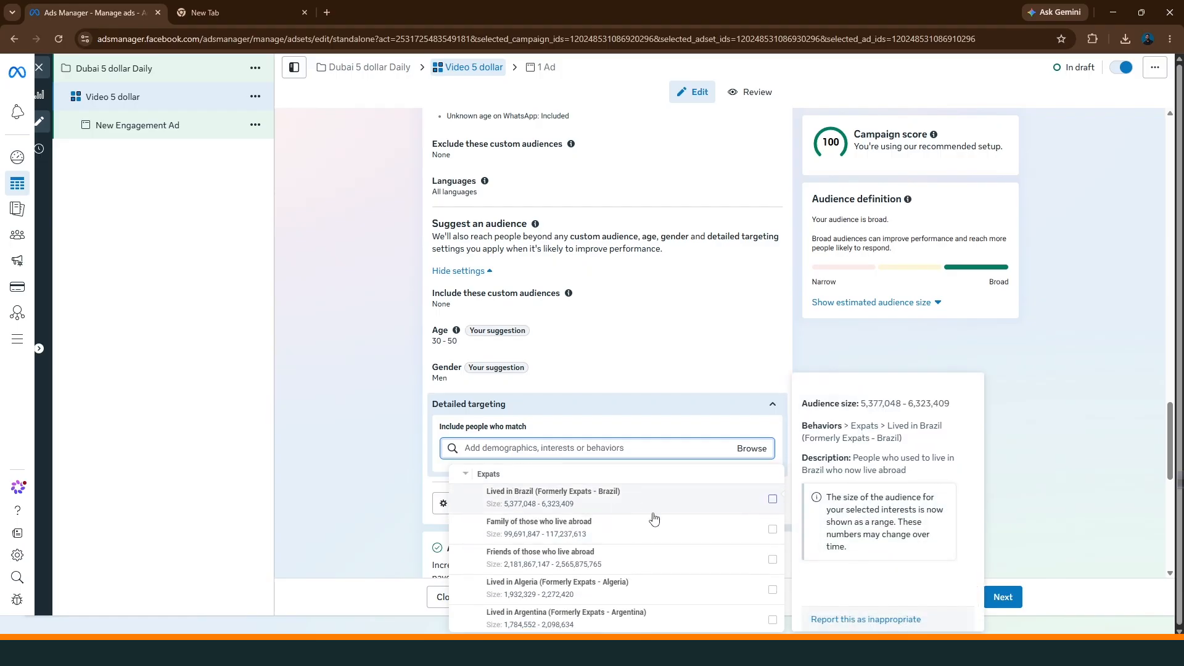
scroll(654, 520, "down", 5)
scroll(596, 548, "up", 10)
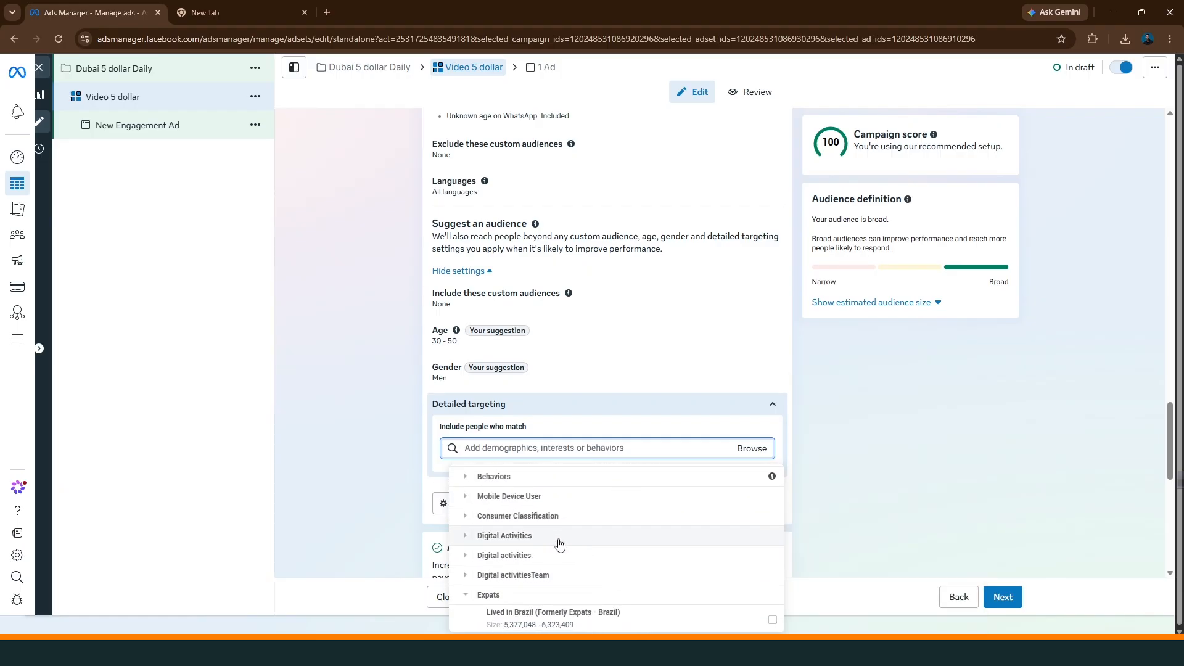
scroll(560, 544, "down", 2)
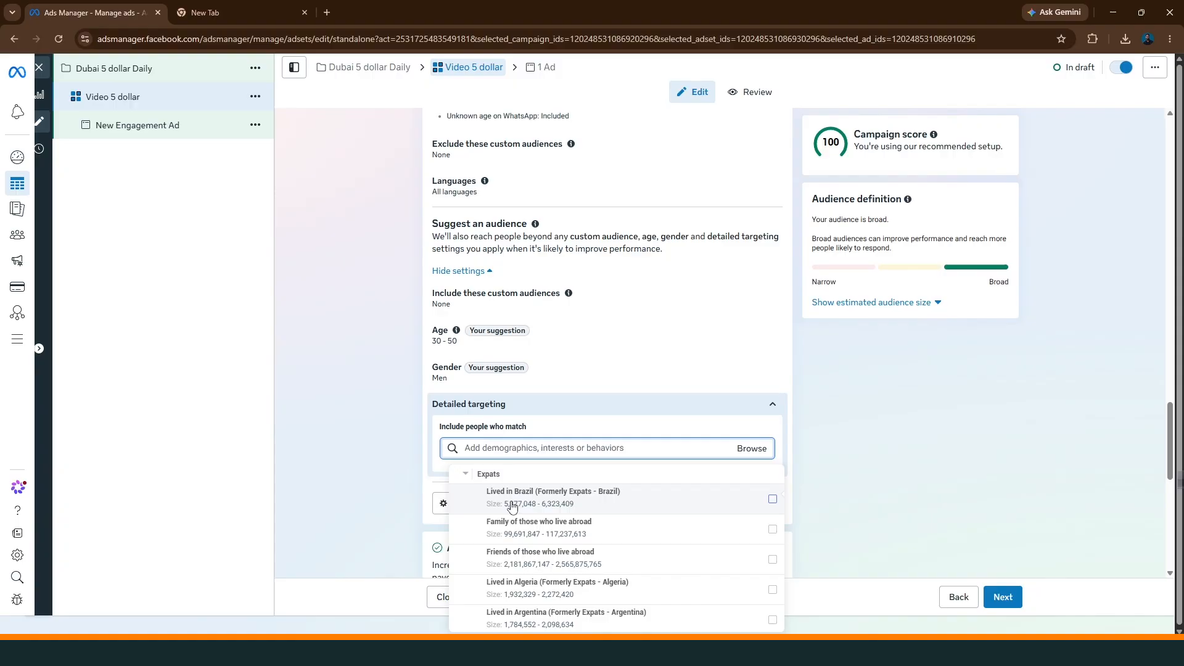
mouse_move(526, 506)
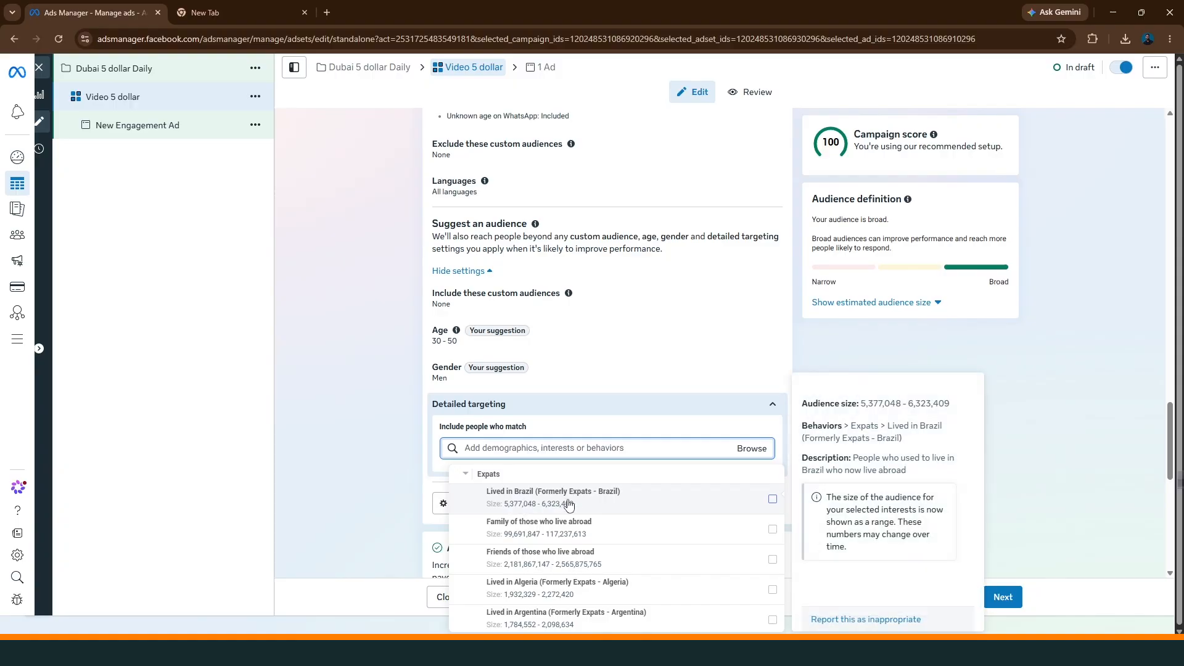
scroll(601, 527, "down", 2)
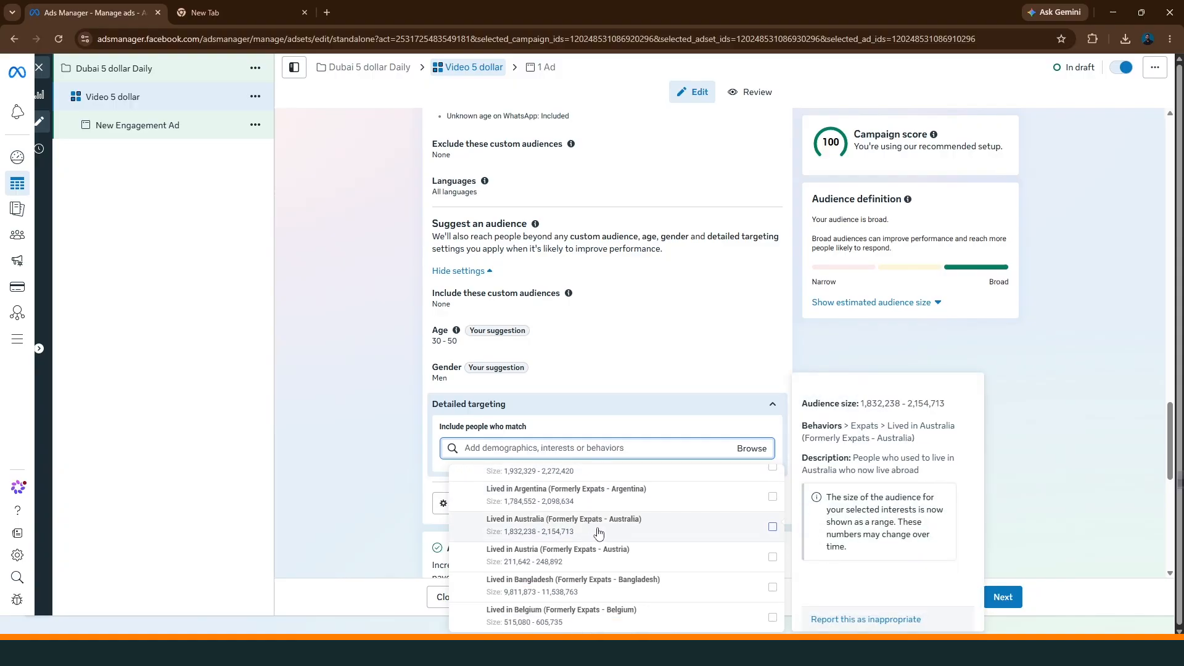
mouse_move(527, 589)
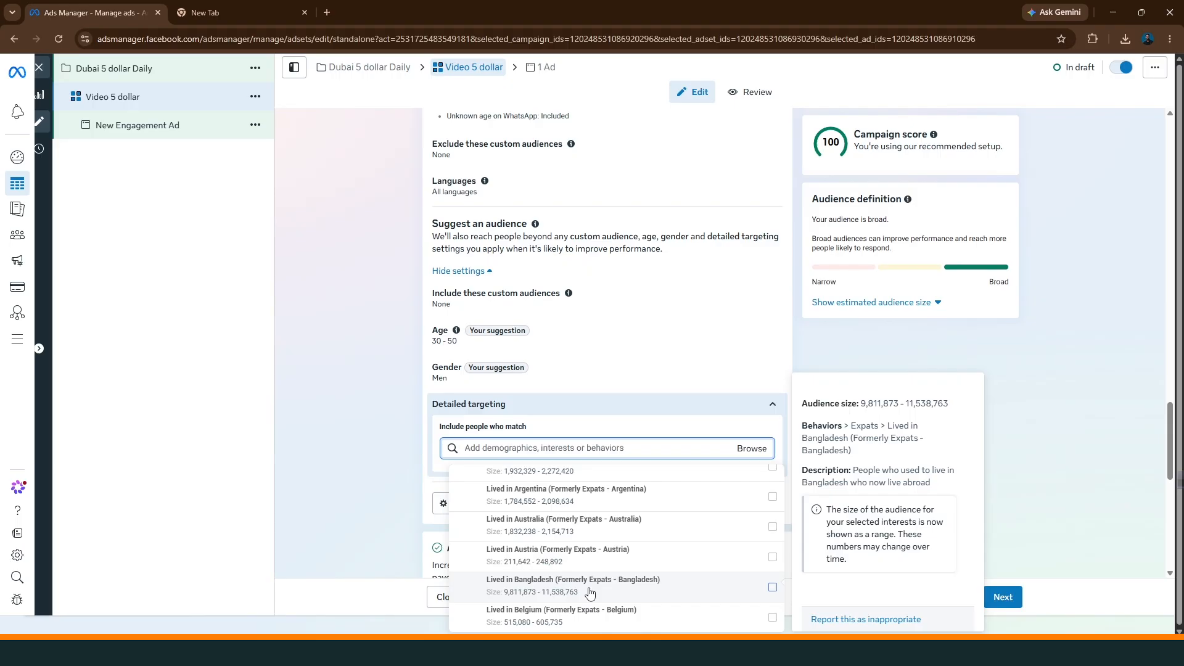
left_click(772, 588)
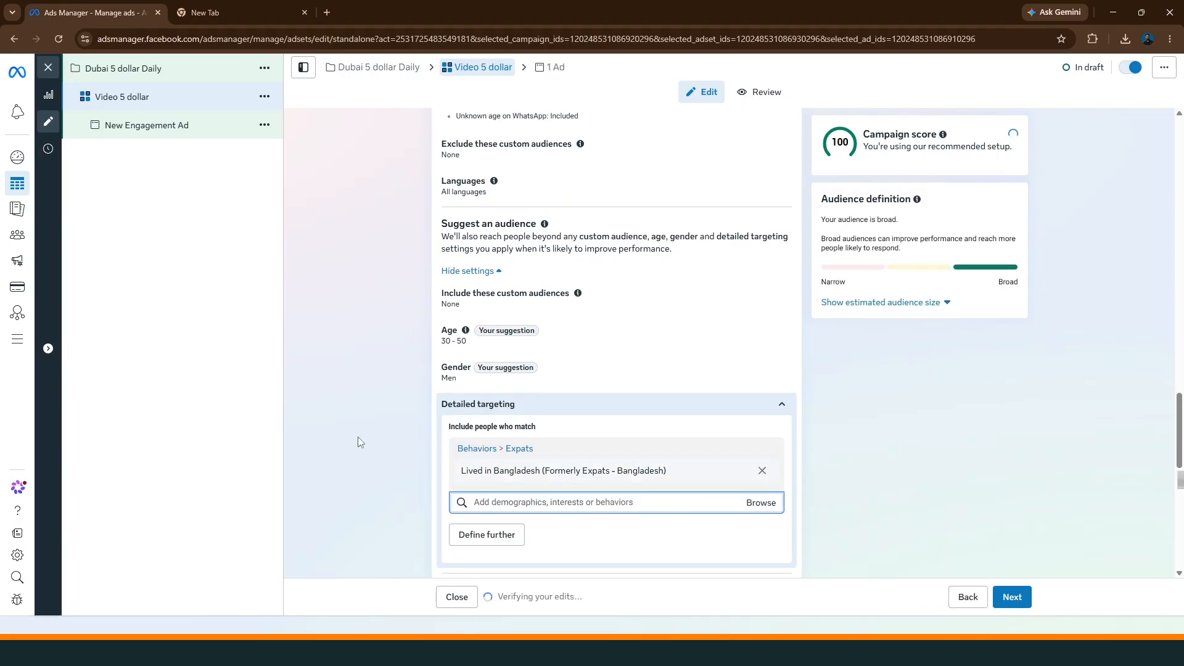
Review the ad set's schedule, audience controls and suggested audience, including the related targeting suggestions
mouse_move(654, 473)
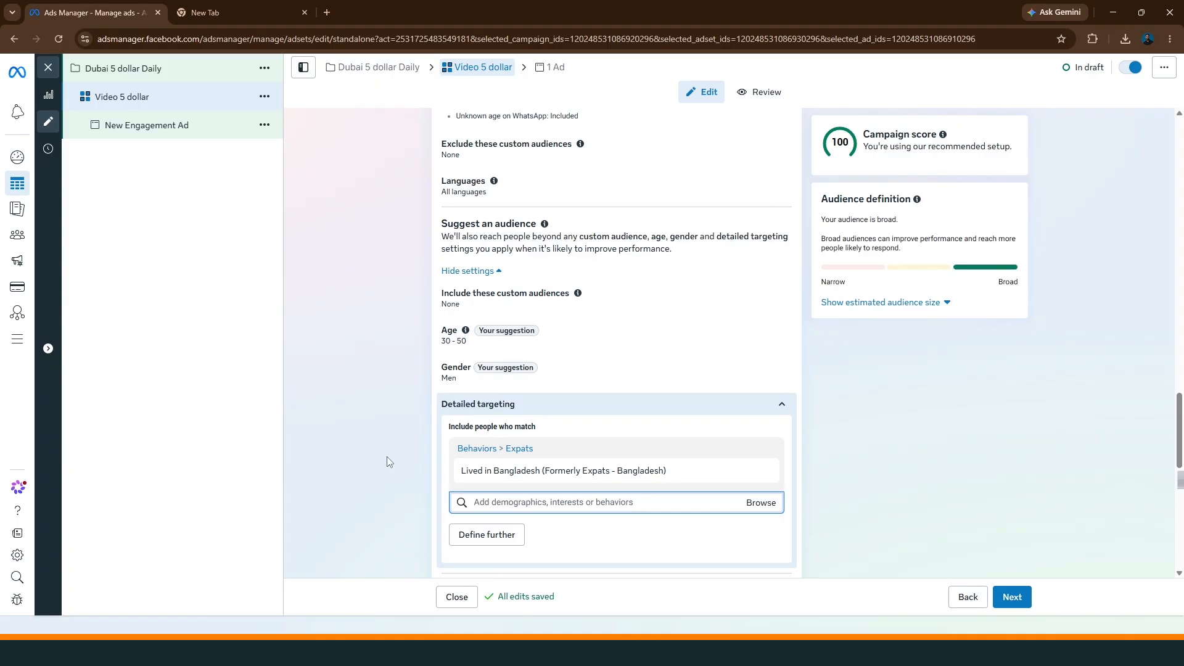
scroll(387, 462, "up", 10)
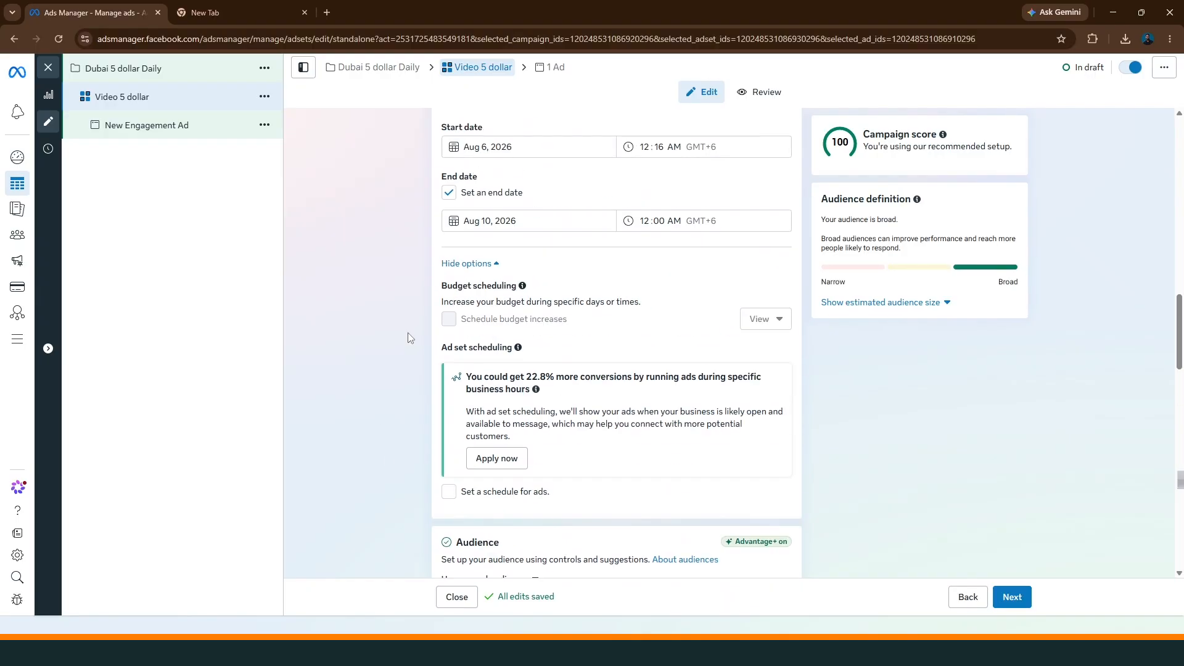
scroll(408, 337, "down", 10)
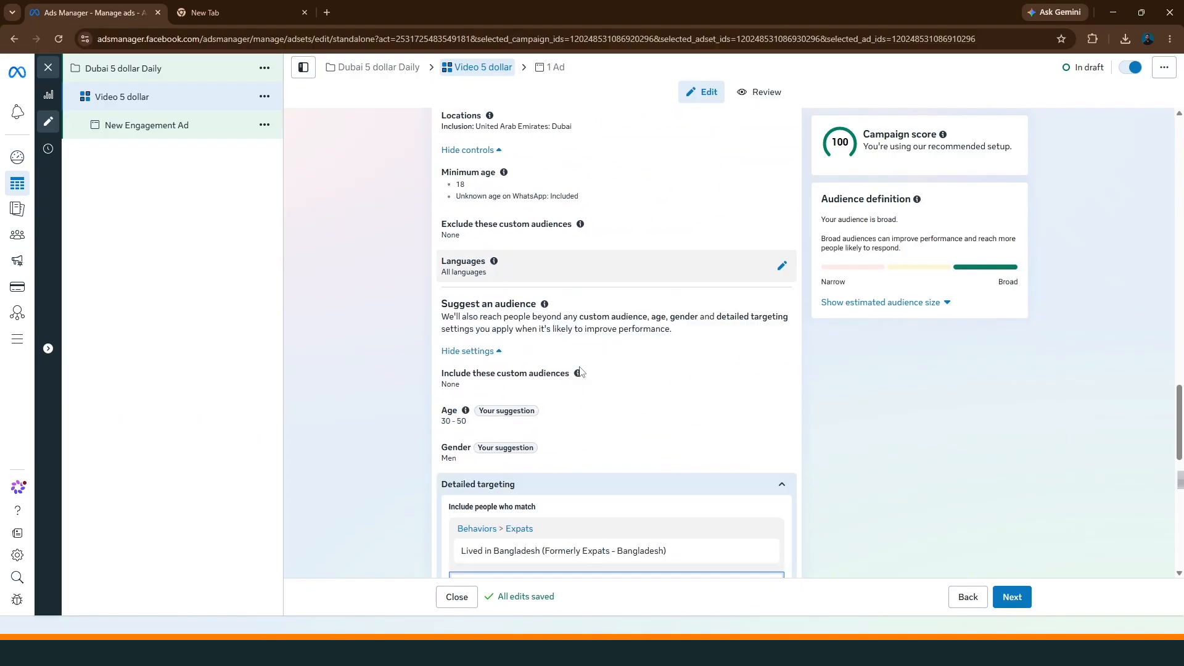
scroll(579, 372, "down", 1)
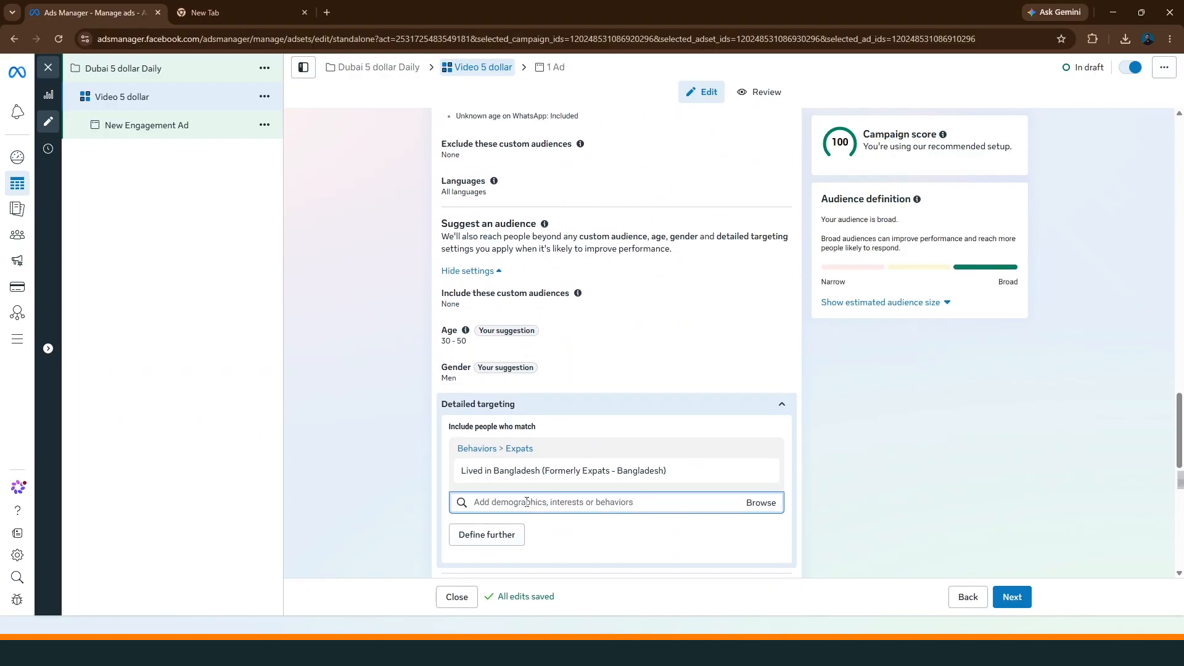
mouse_move(504, 476)
left_click(480, 498)
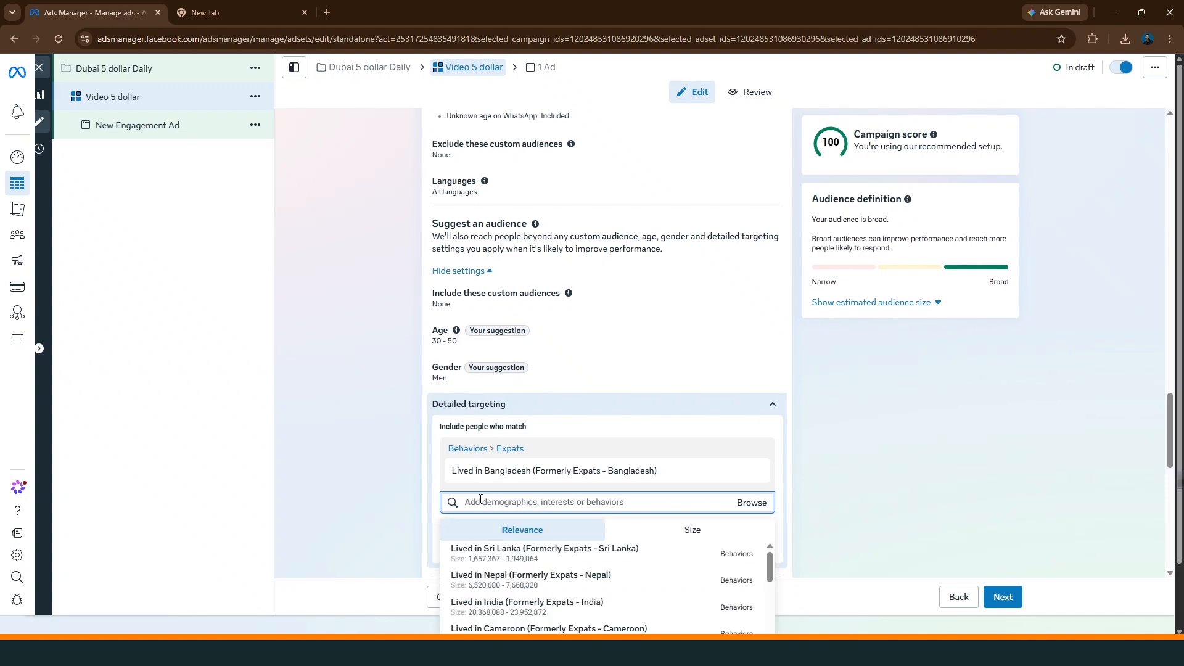
left_click(409, 454)
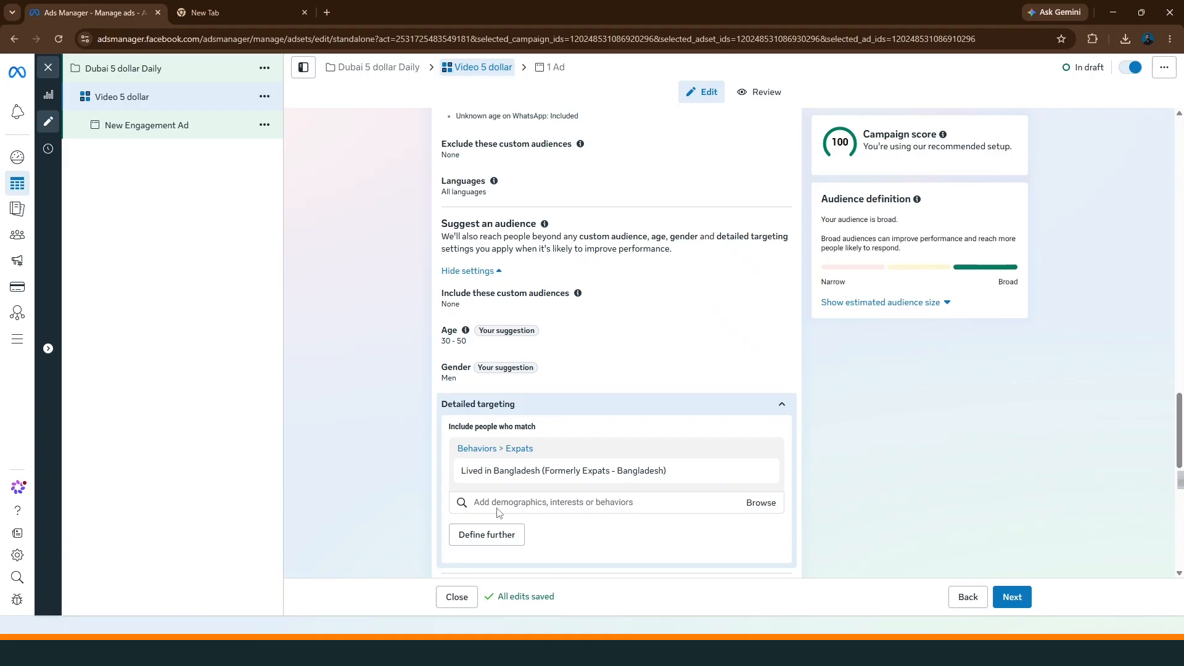
Search the detailed targeting for "organic" and add the interests Organic food (food & drink) and Natural product (science)
left_click(501, 503)
type("org")
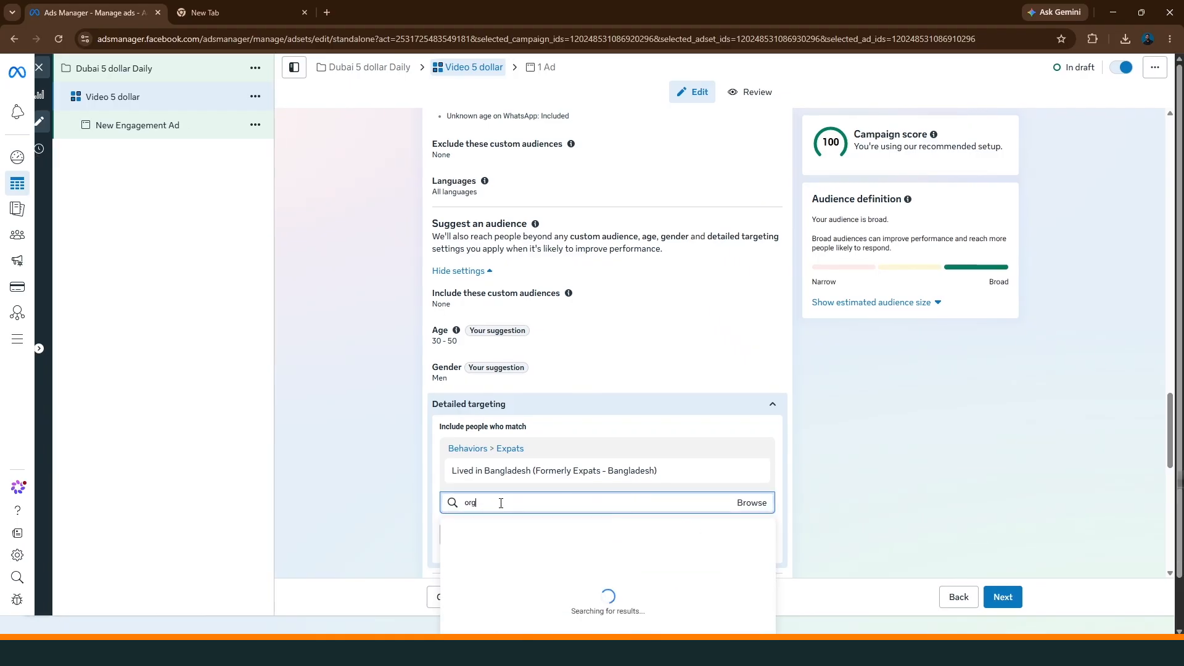
type("anic")
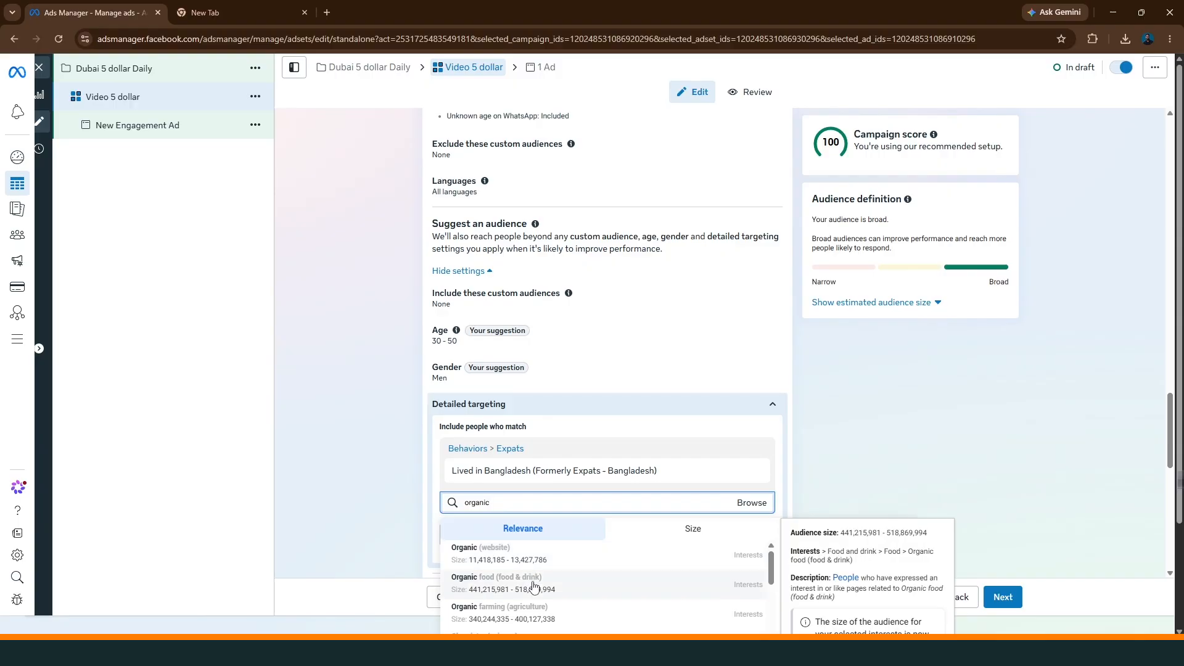
left_click(738, 595)
scroll(335, 380, "down", 2)
left_click(490, 421)
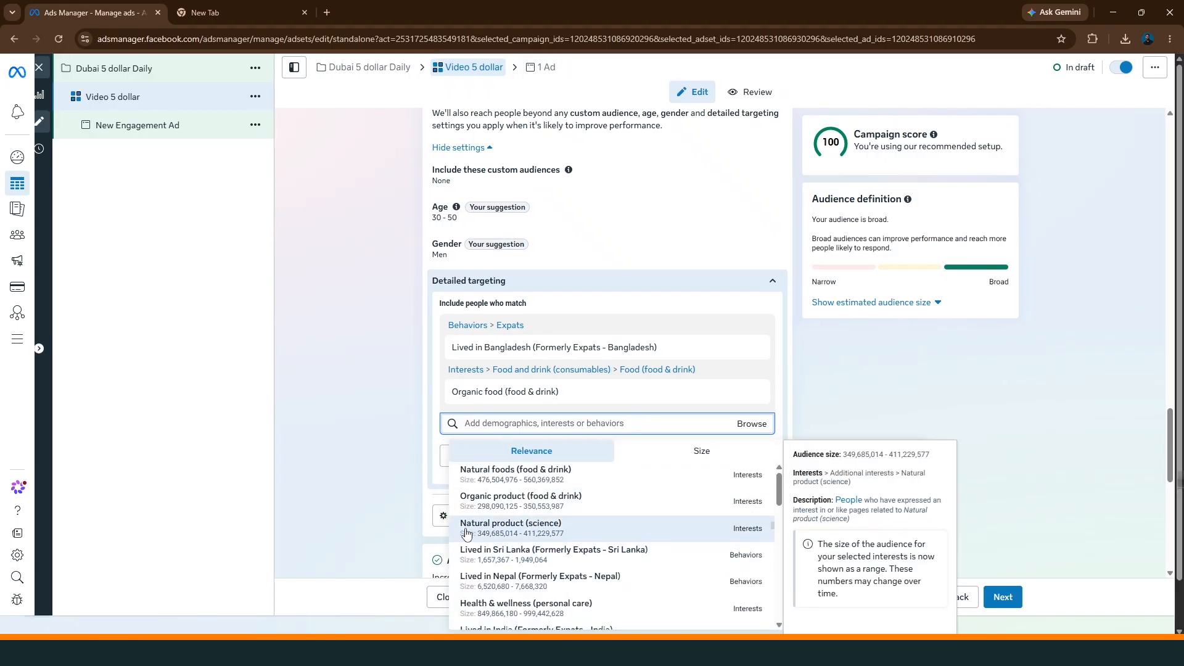
left_click(532, 535)
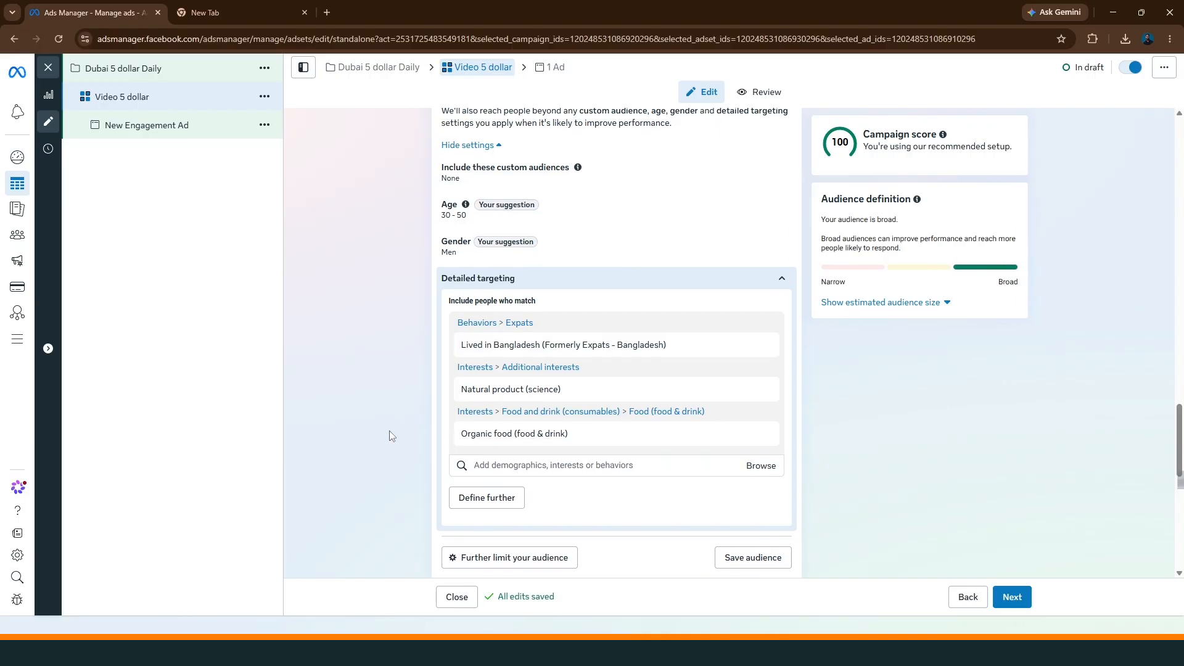
Proceed from the ad set to the New Engagement Ad and change its ad setup to Use existing post
scroll(548, 389, "down", 2)
left_click(1010, 597)
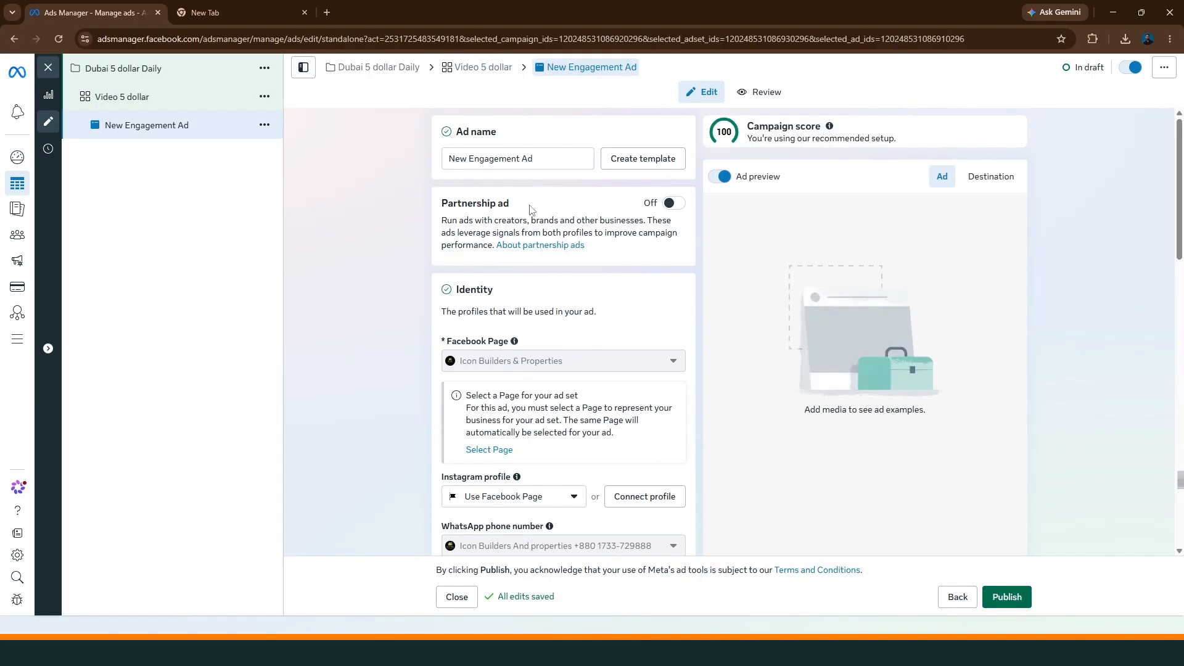
scroll(536, 302, "down", 2)
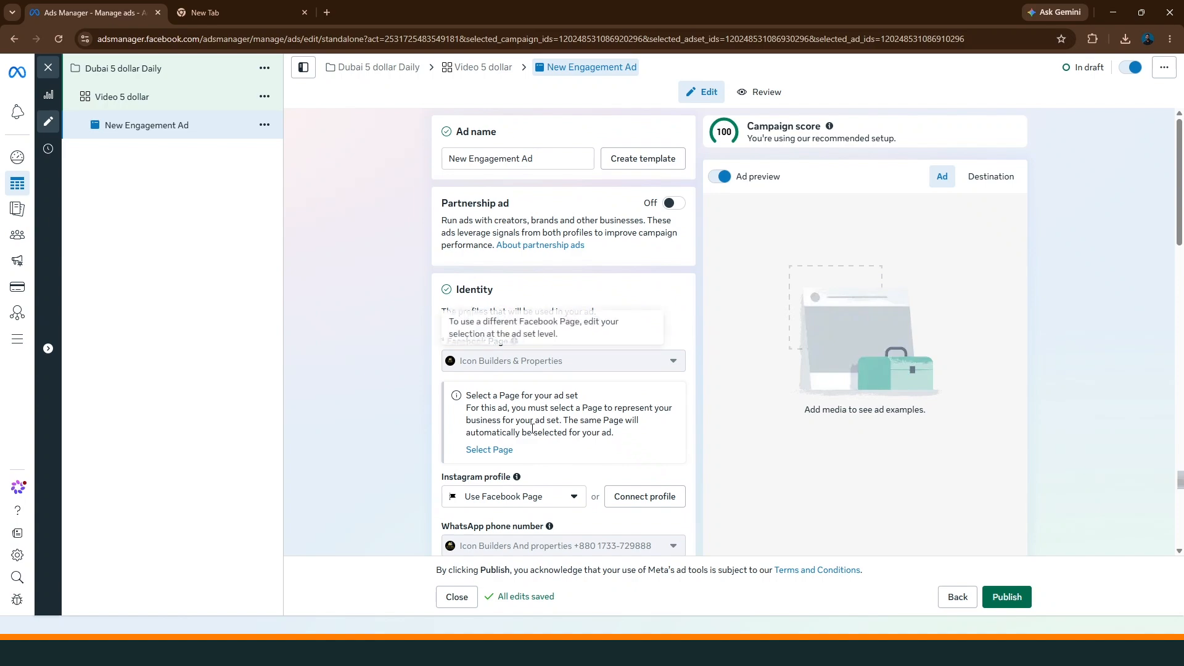
scroll(545, 487, "down", 1)
scroll(531, 419, "down", 3)
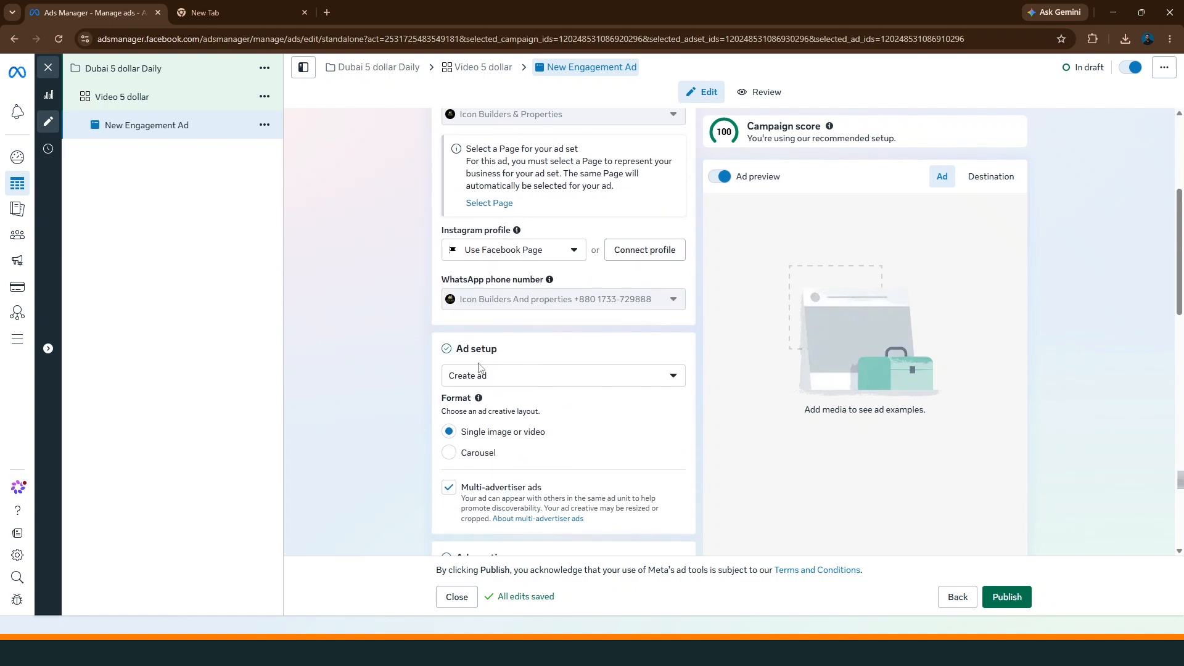
left_click(506, 376)
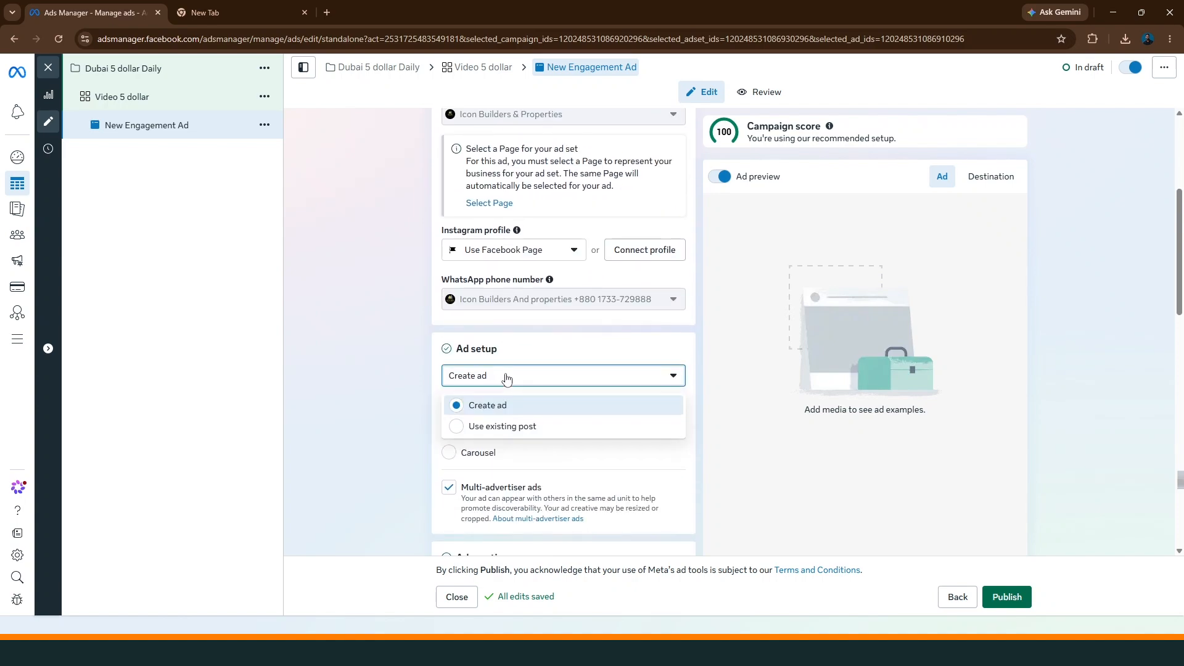
left_click(455, 426)
Select the published Facebook photo post dated Aug 5, 2026 as the ad creative
scroll(460, 426, "down", 2)
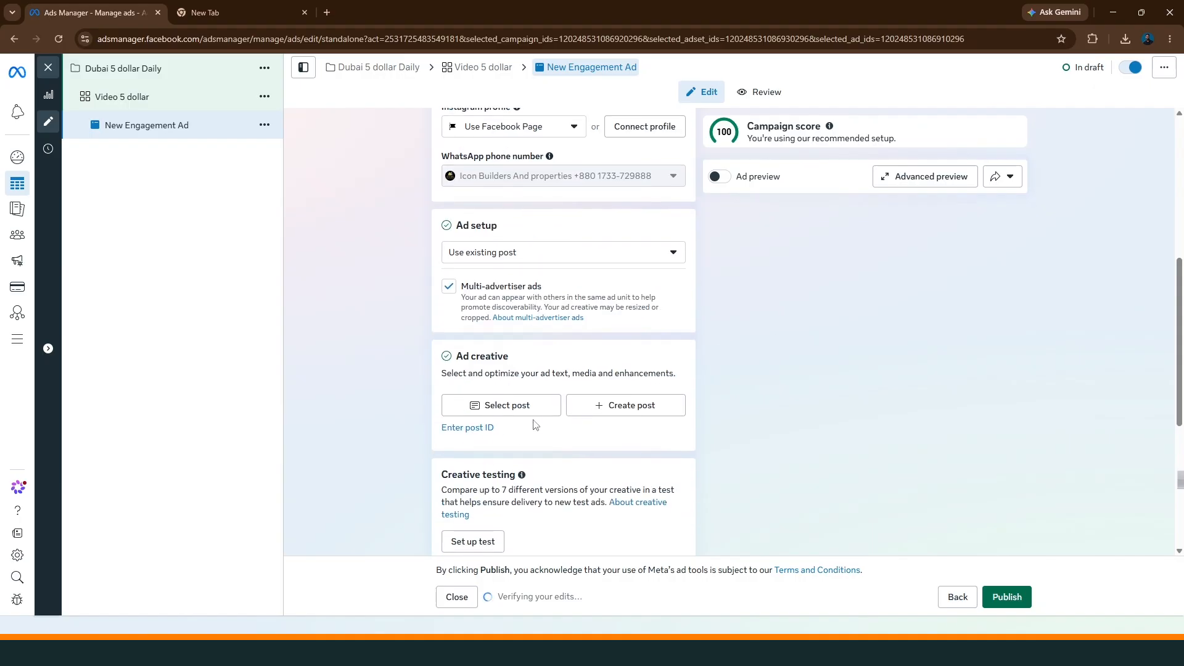
left_click(509, 407)
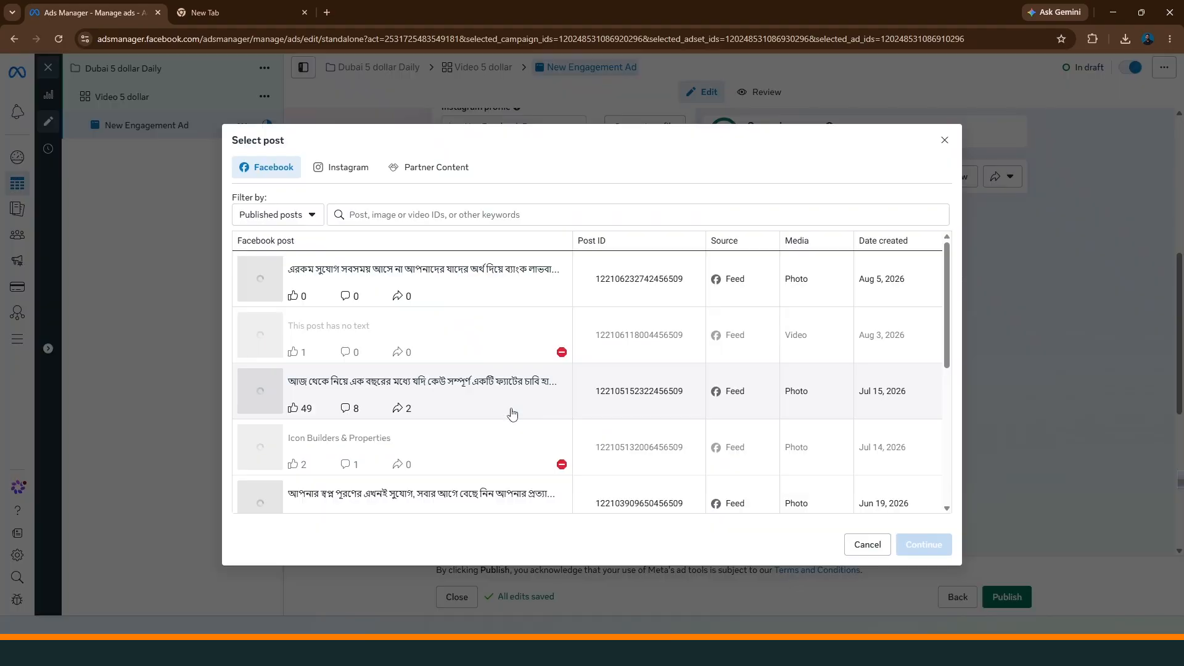
scroll(378, 385, "down", 3)
scroll(444, 370, "up", 4)
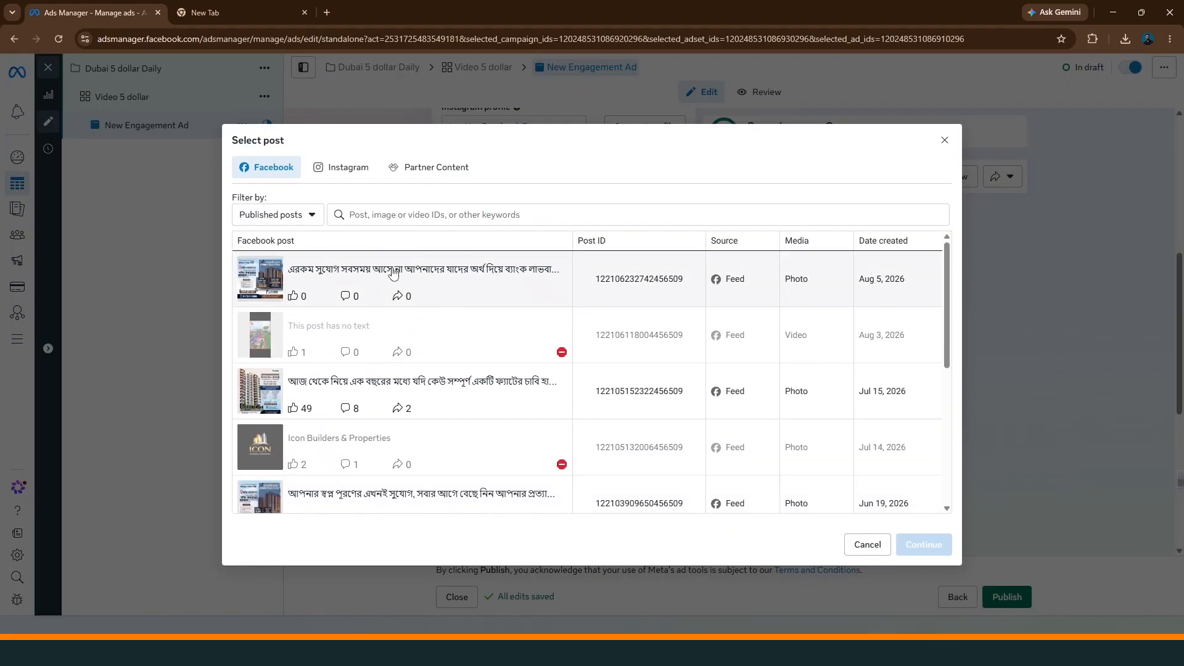
left_click(394, 272)
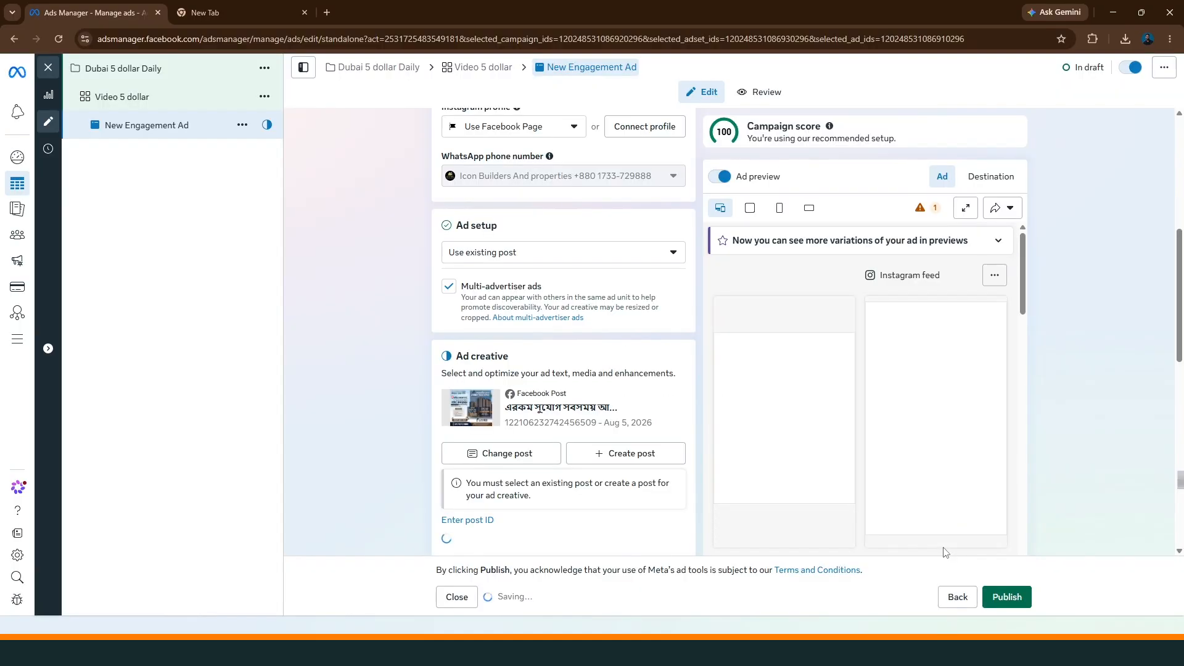
left_click(940, 546)
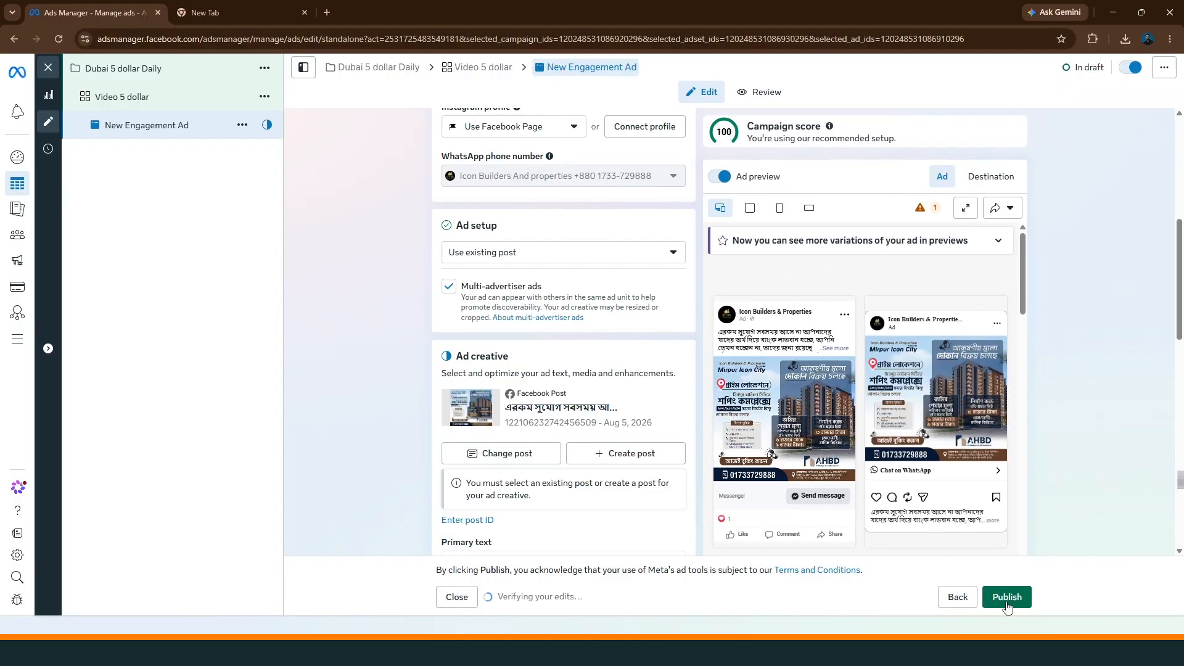
Return to the Video 5 dollar ad set and review its performance goal, budget, schedule, audience and placement settings
left_click(476, 67)
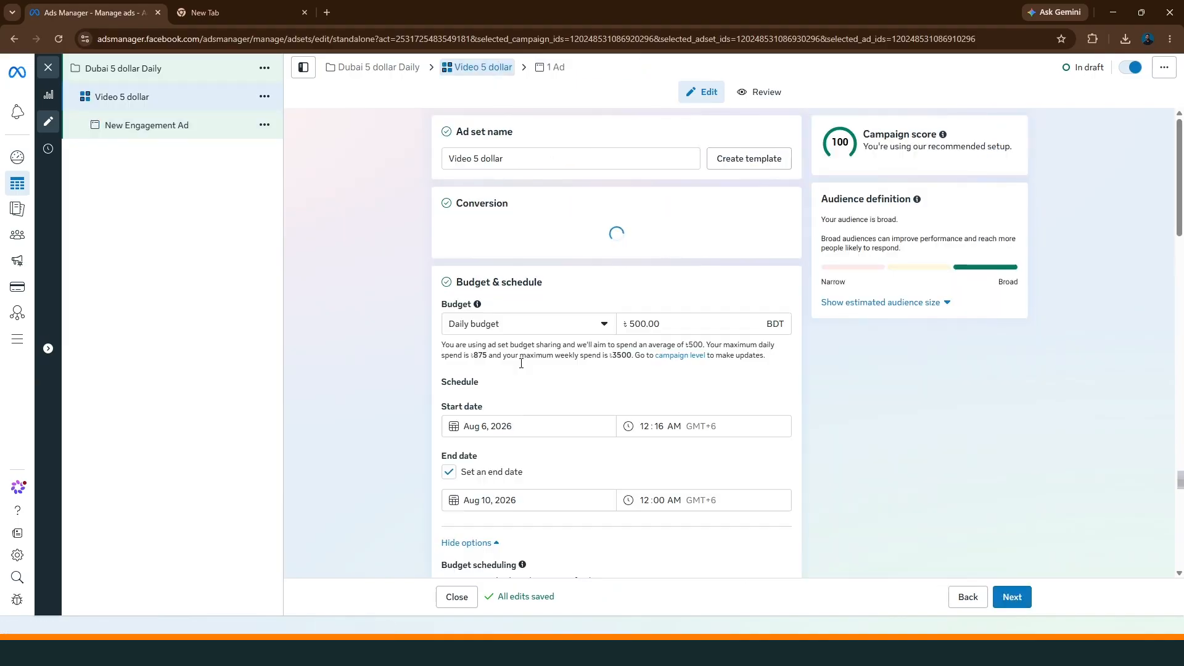
scroll(416, 383, "down", 15)
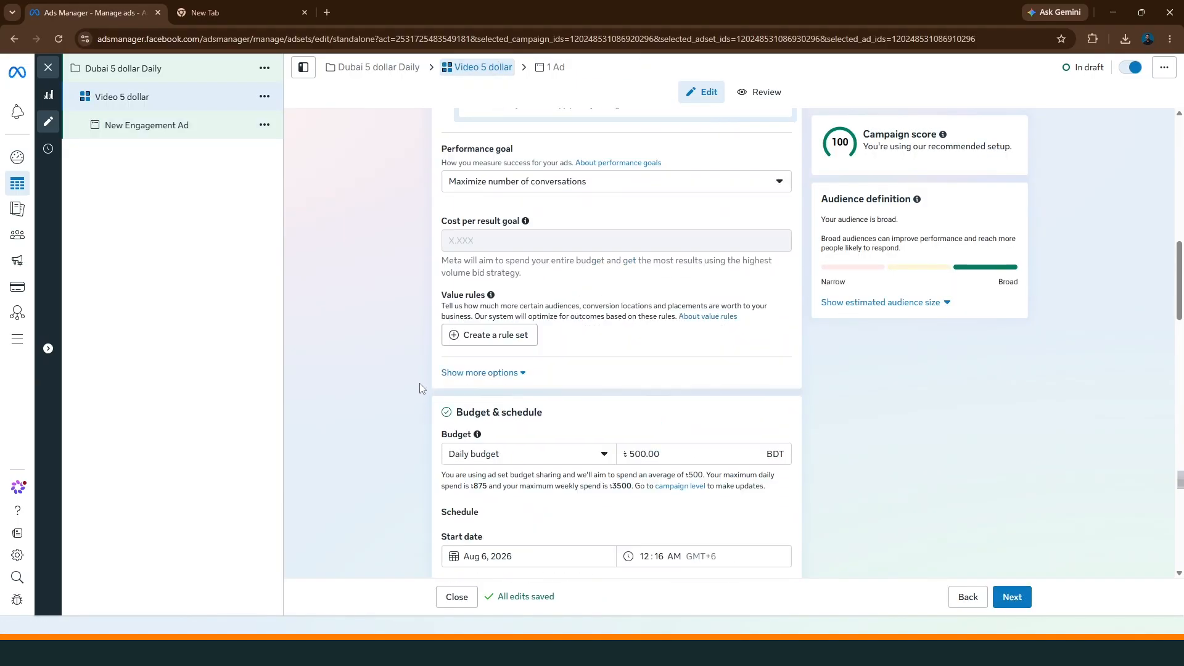
scroll(419, 378, "down", 10)
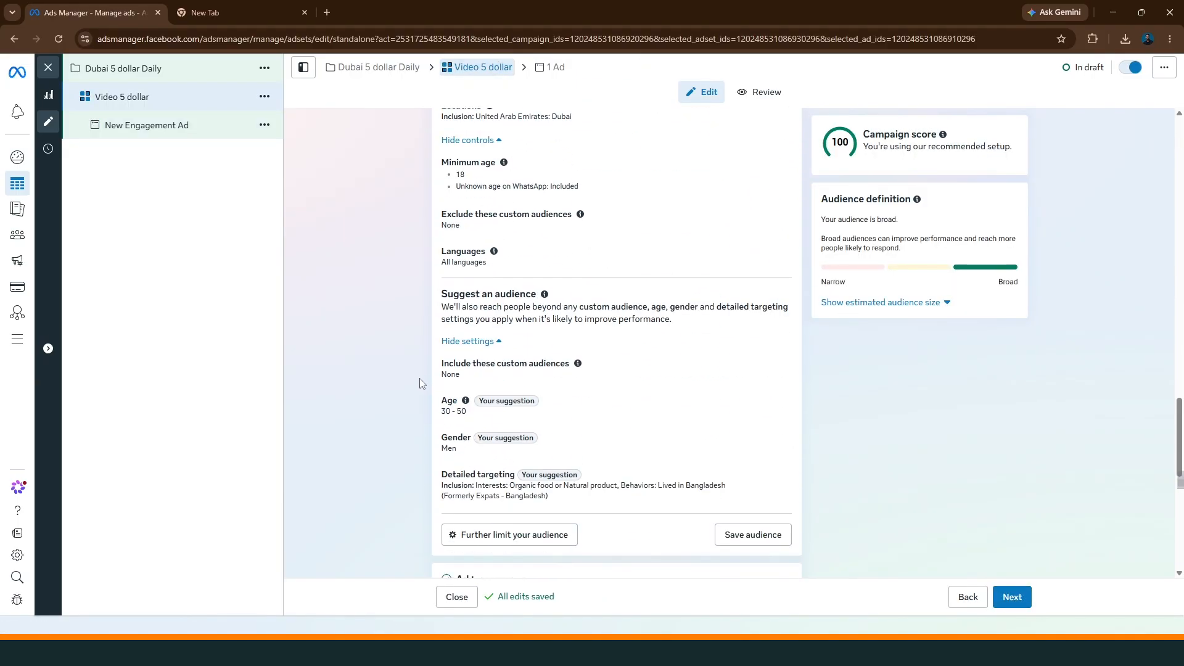
scroll(419, 382, "down", 2)
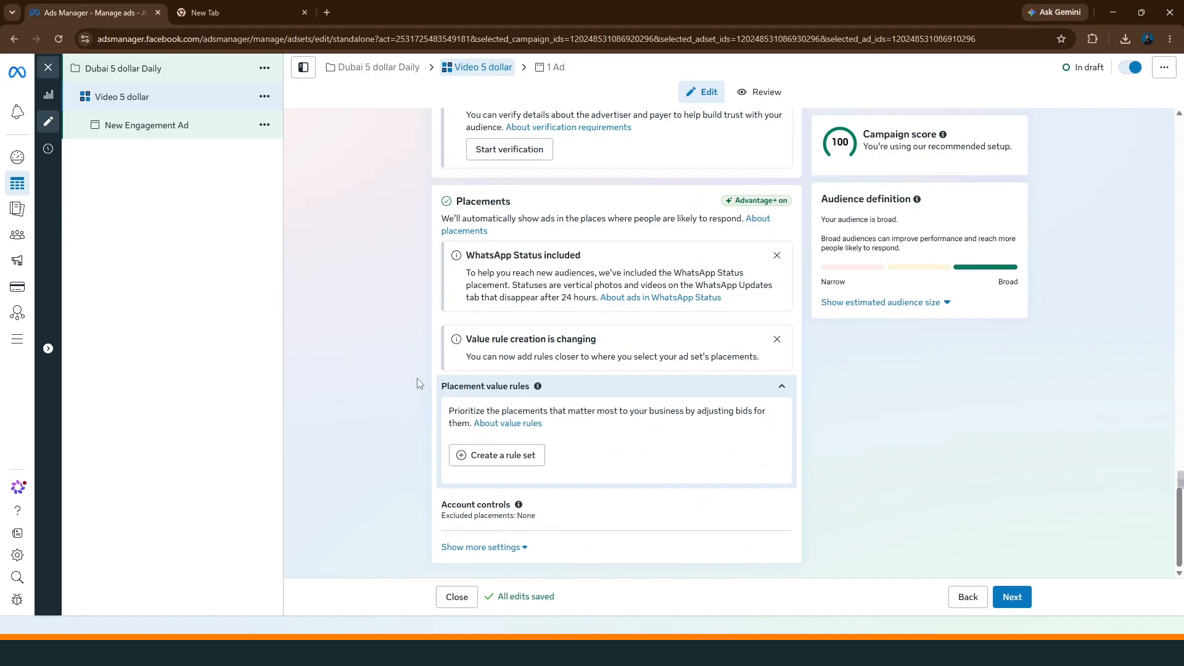
Recheck the ad set's audience controls and suggested audience, and expand the detailed targeting to inspect the Lived in Bangladesh (Formerly Expats - Bangladesh) behavior
scroll(417, 379, "up", 4)
scroll(417, 379, "up", 2)
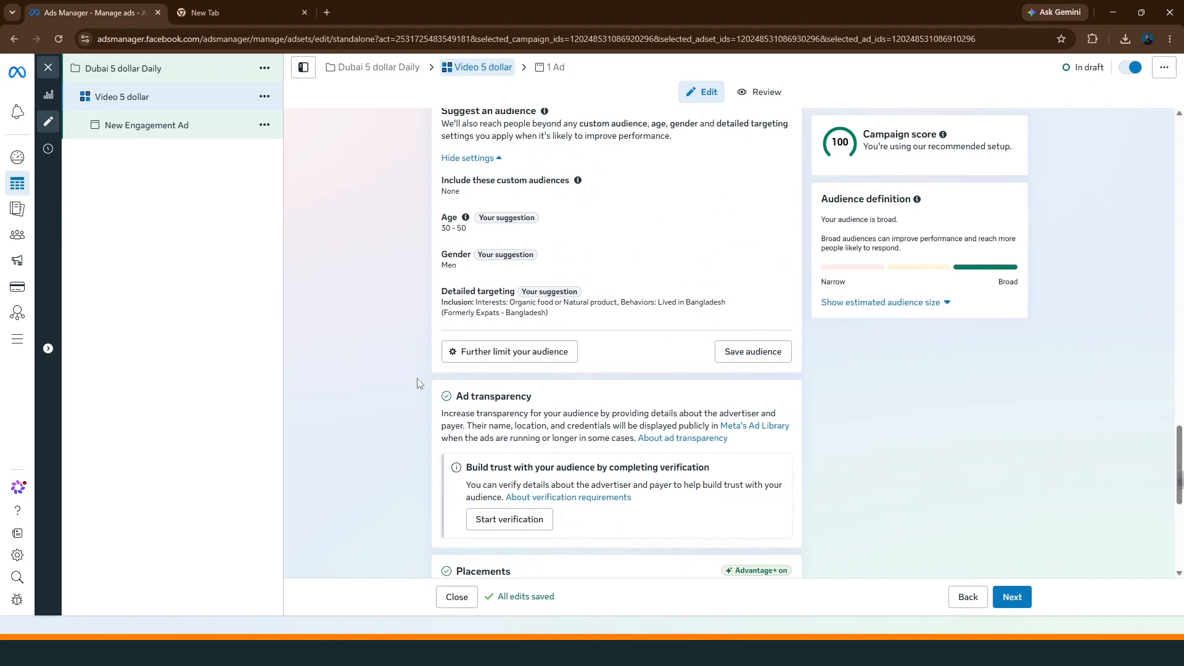
scroll(420, 379, "up", 4)
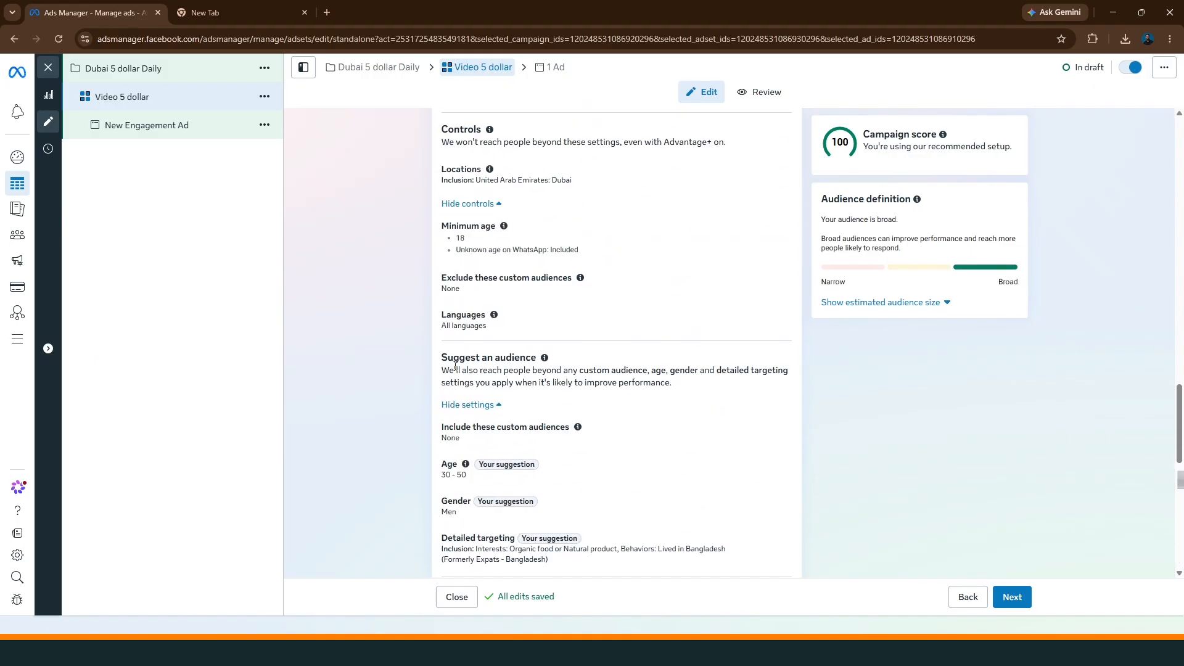
scroll(455, 365, "up", 2)
scroll(430, 374, "down", 4)
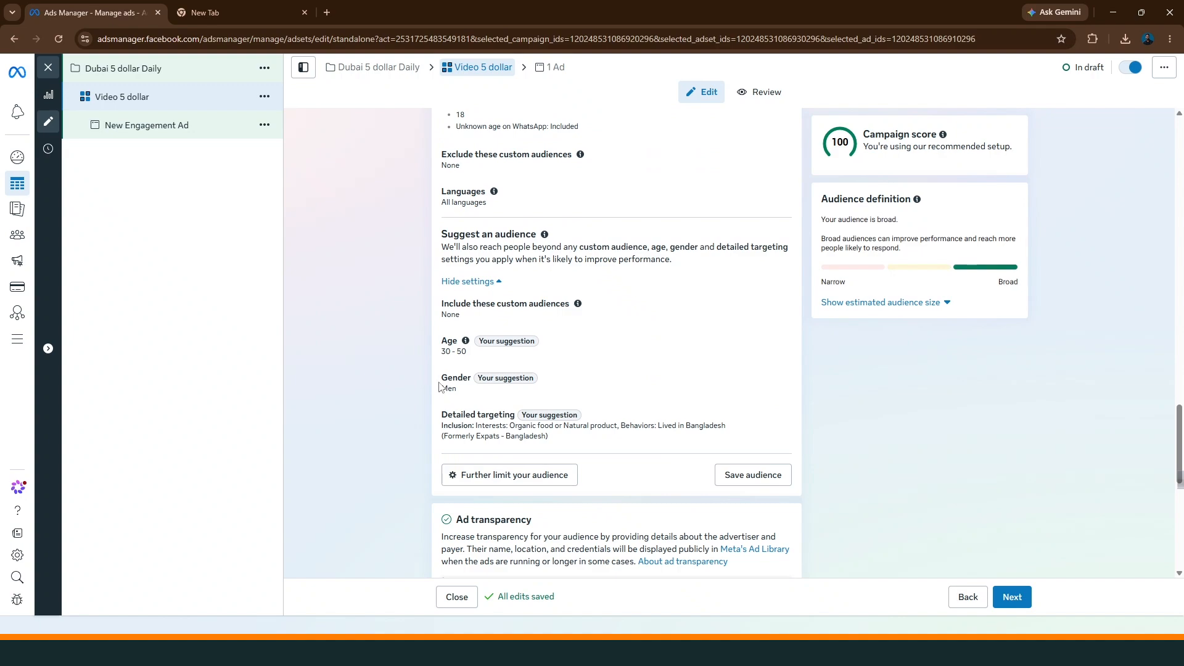
left_click(596, 426)
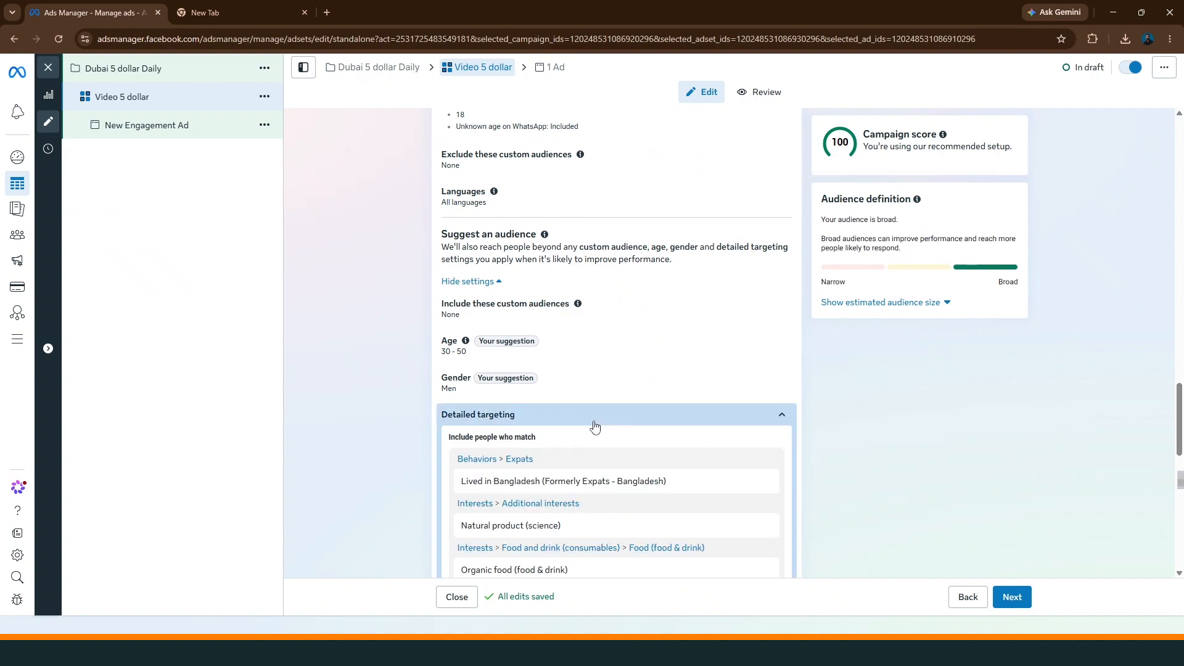
mouse_move(464, 488)
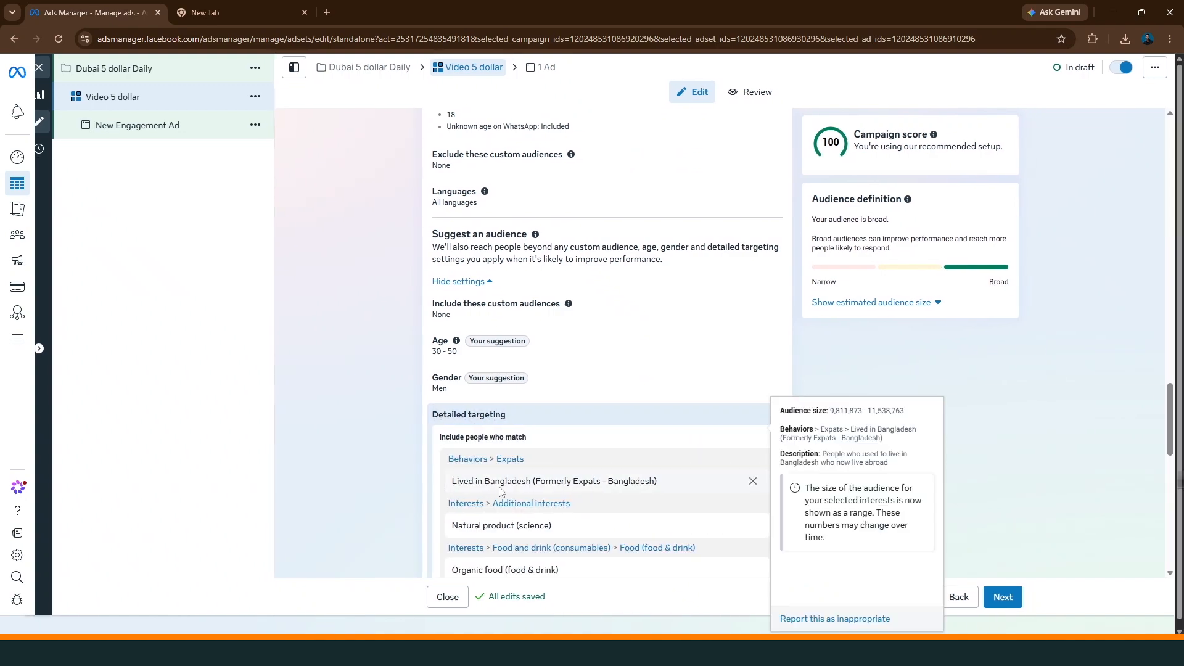